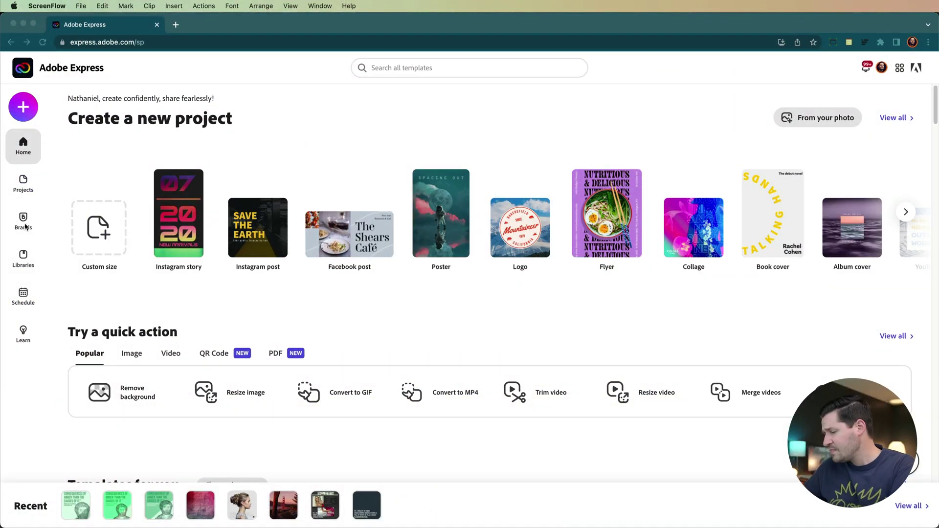
Start a blank Instagram story design and browse the Instagram story templates beside it
click(26, 107)
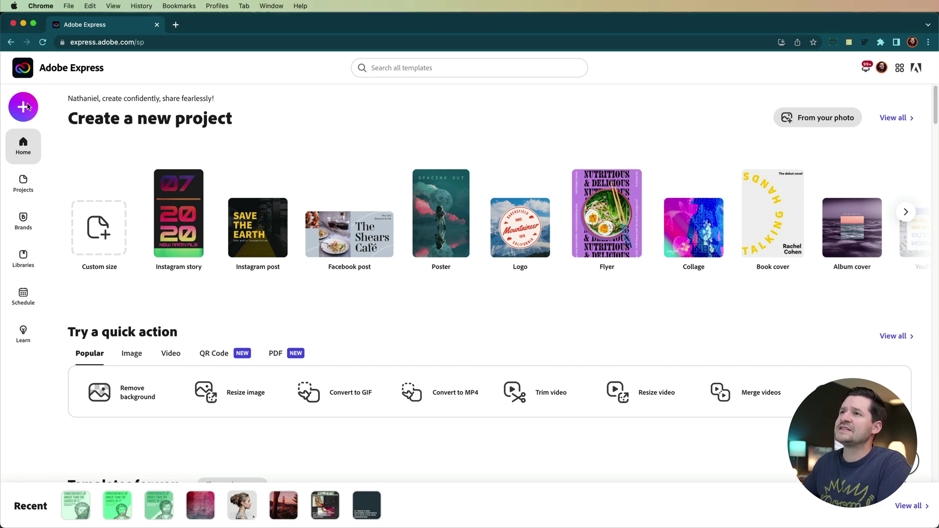
click(26, 108)
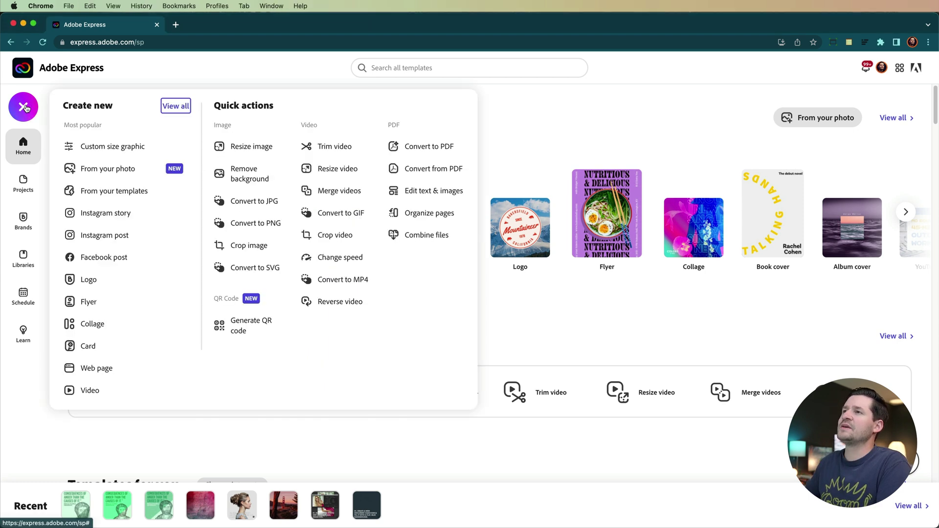
click(106, 217)
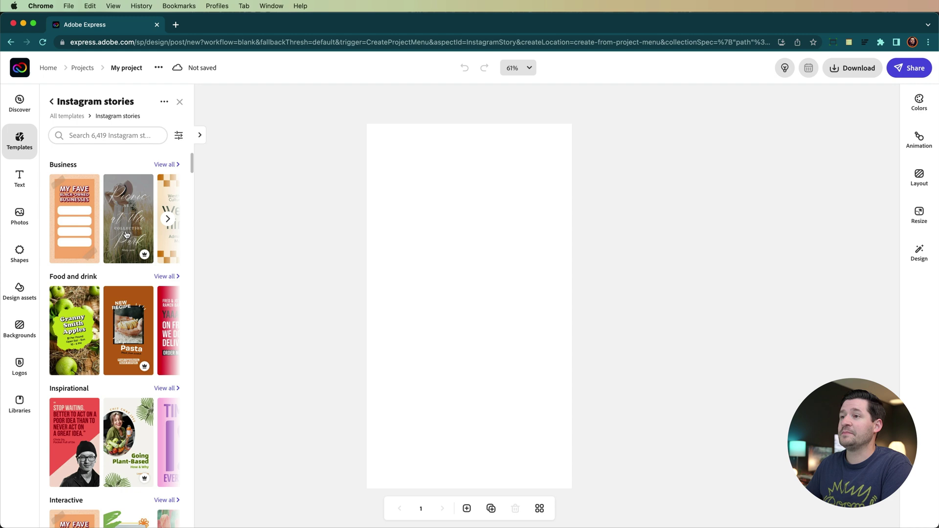
scroll(98, 334, down, 8)
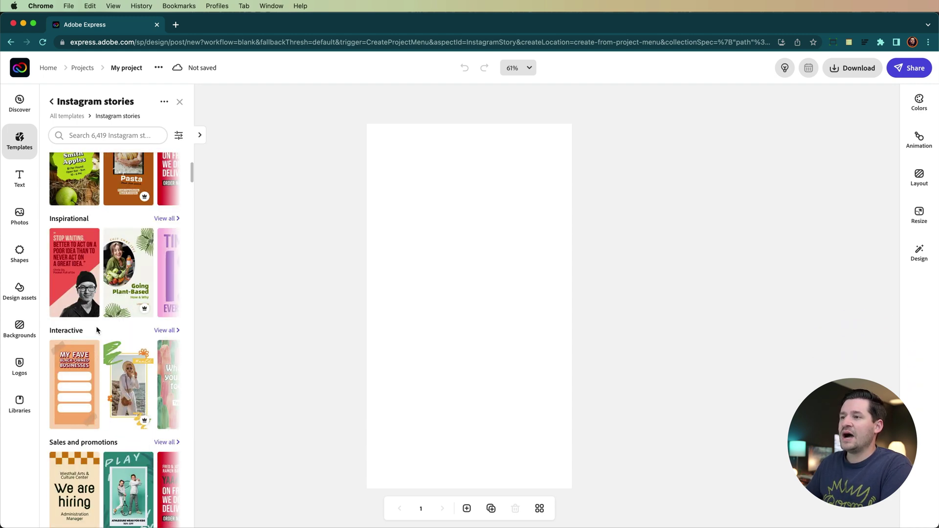
scroll(100, 324, up, 4)
scroll(100, 324, up, 3)
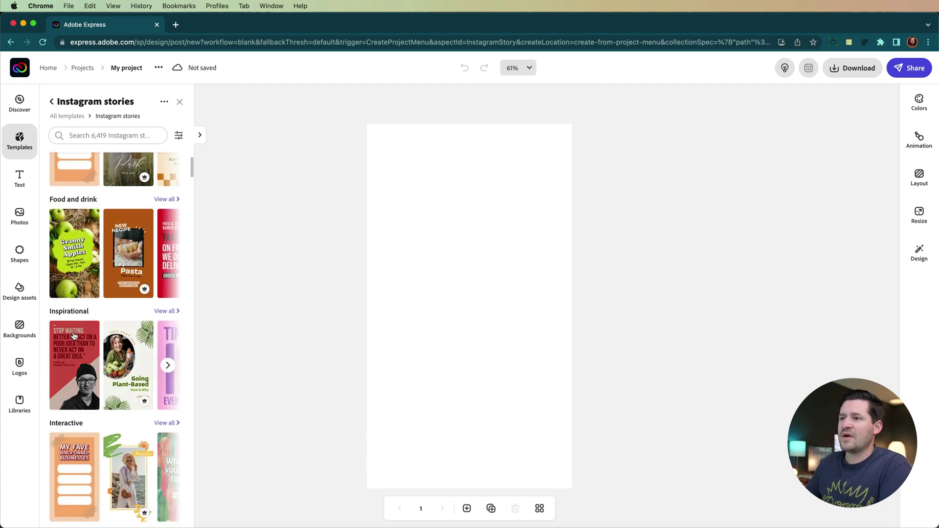
Apply the red and peach 'Stop waiting' quote template and delete its portrait photo
click(76, 353)
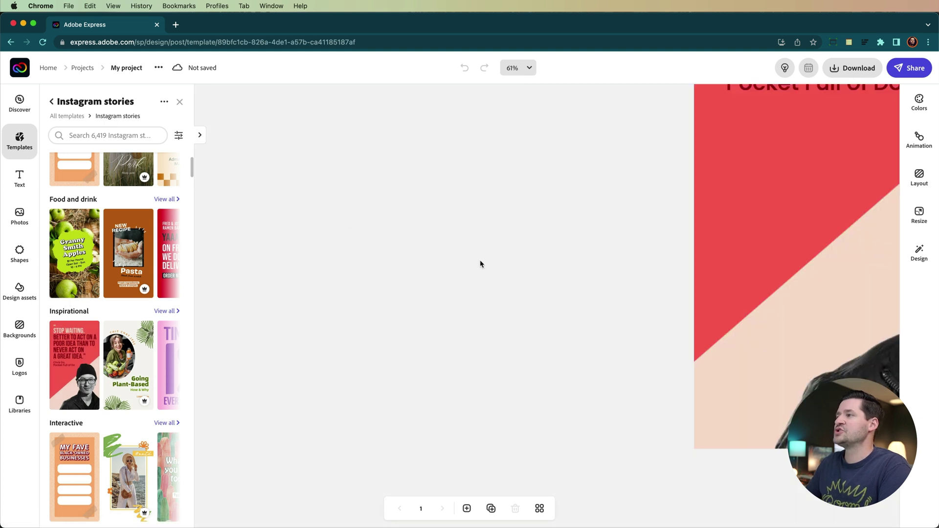
click(563, 197)
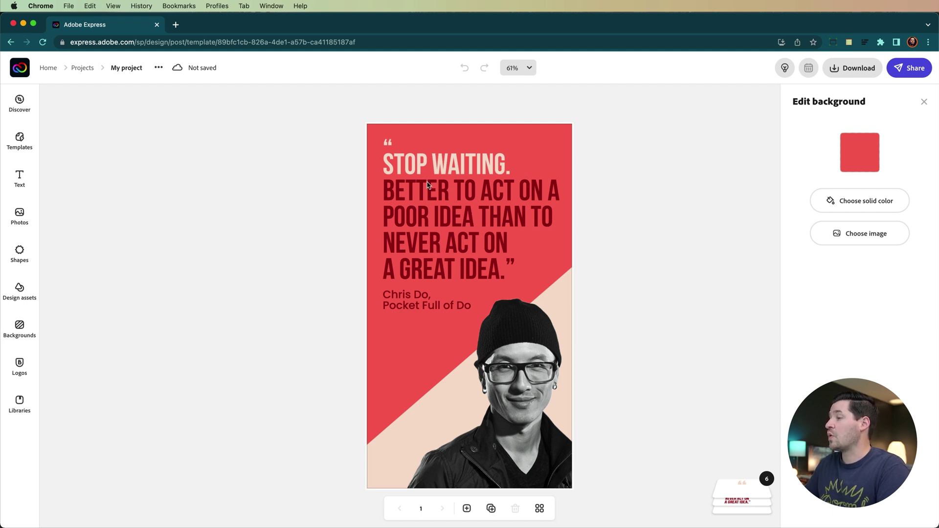
click(514, 385)
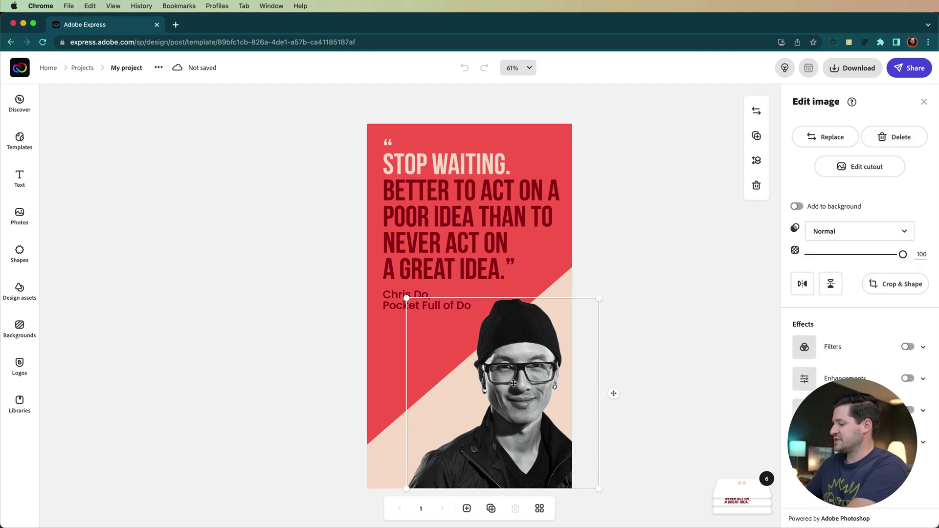
key(Delete)
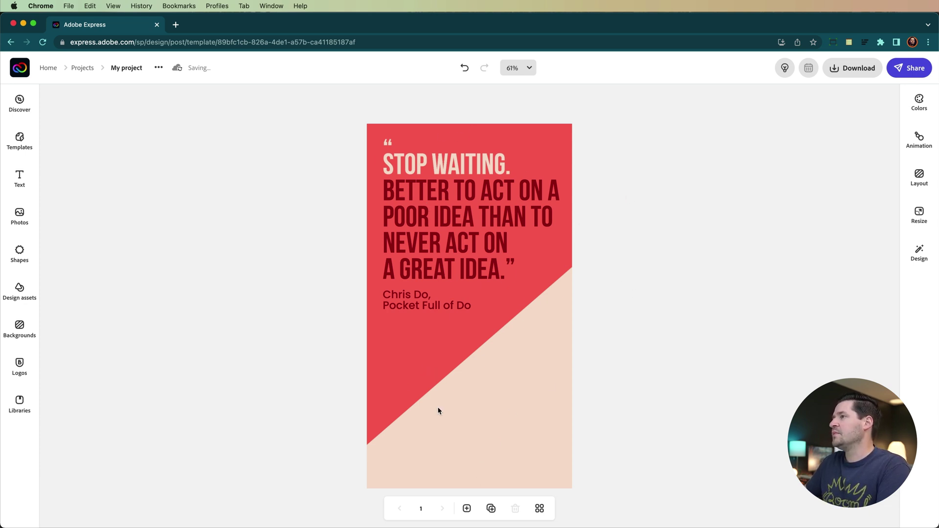
Copy the first Marcus Aurelius quote from marcus.txt for the story's headline
click(444, 194)
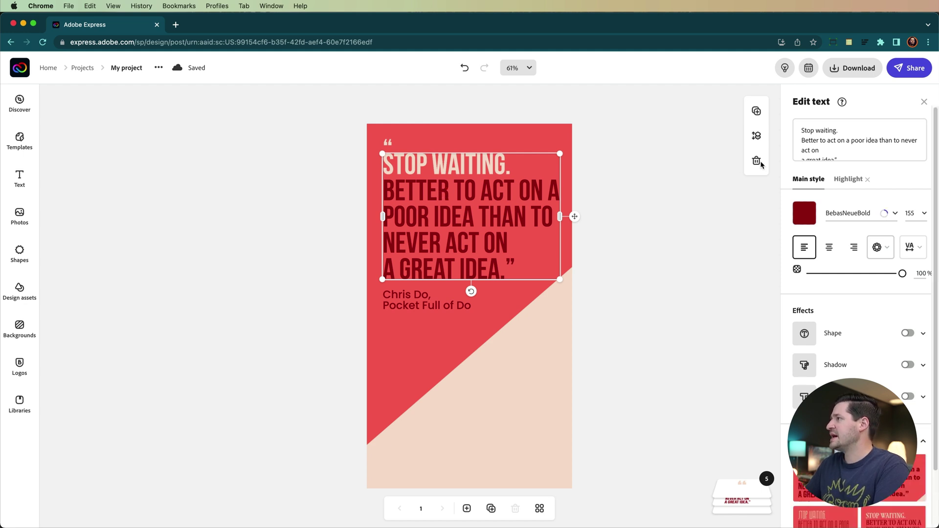
click(839, 155)
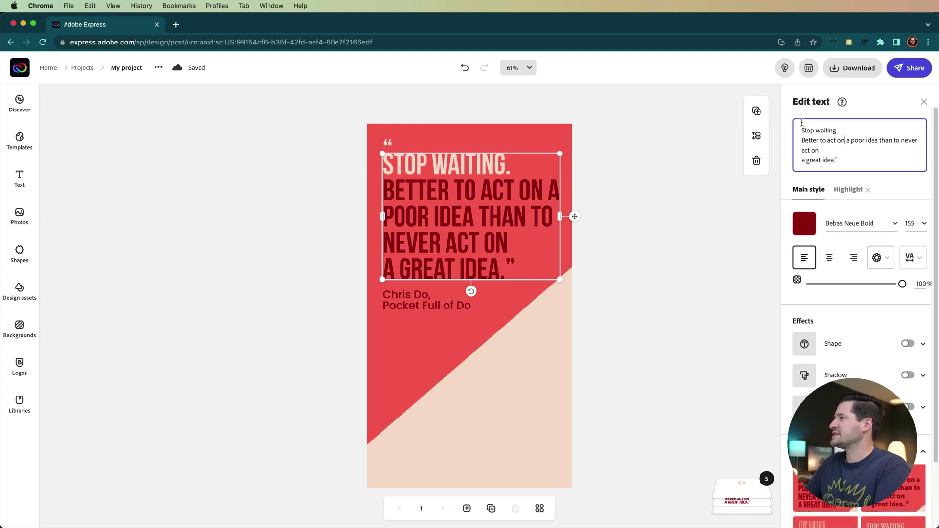
key(super+Tab)
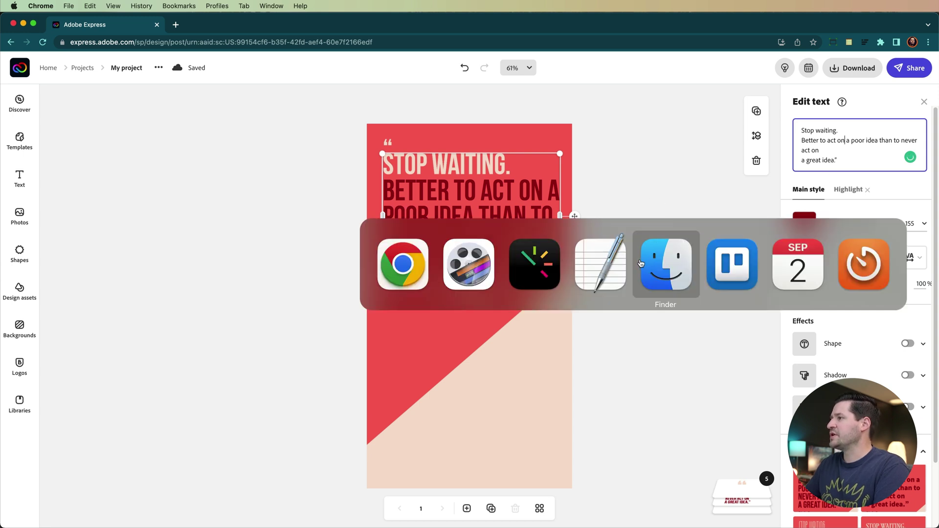
click(601, 264)
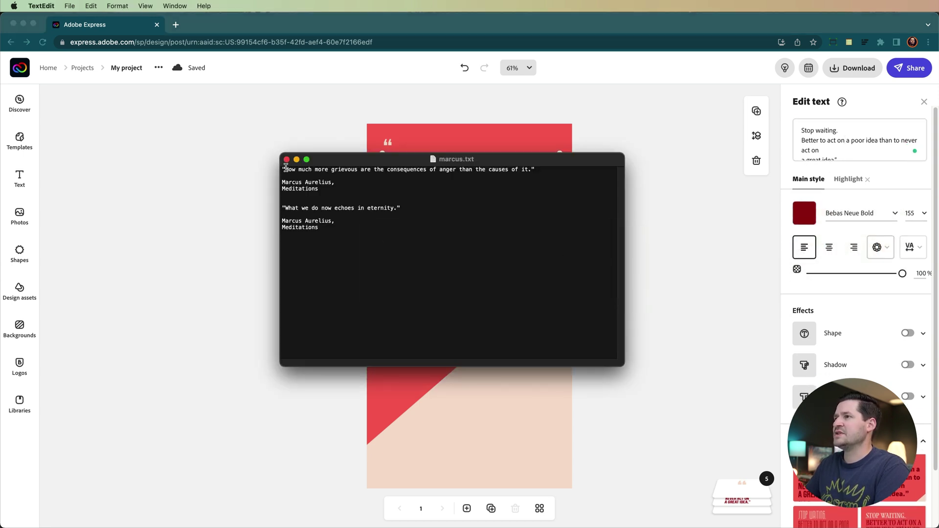
drag(283, 169, 534, 169)
key(super+c)
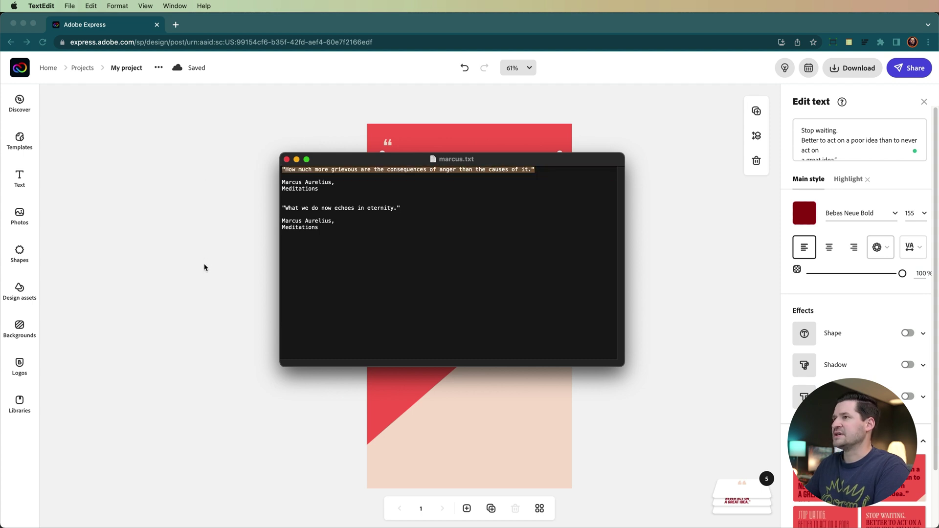
Replace the old headline with the pasted quote, removing the duplicate quotation mark and aligning it left
key(super+Tab)
click(829, 151)
drag(845, 159, 766, 118)
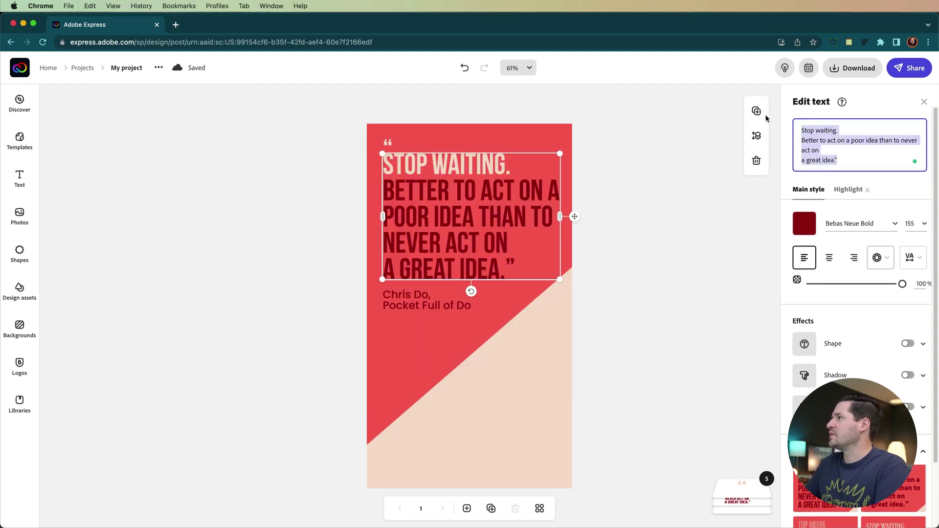
key(super+v)
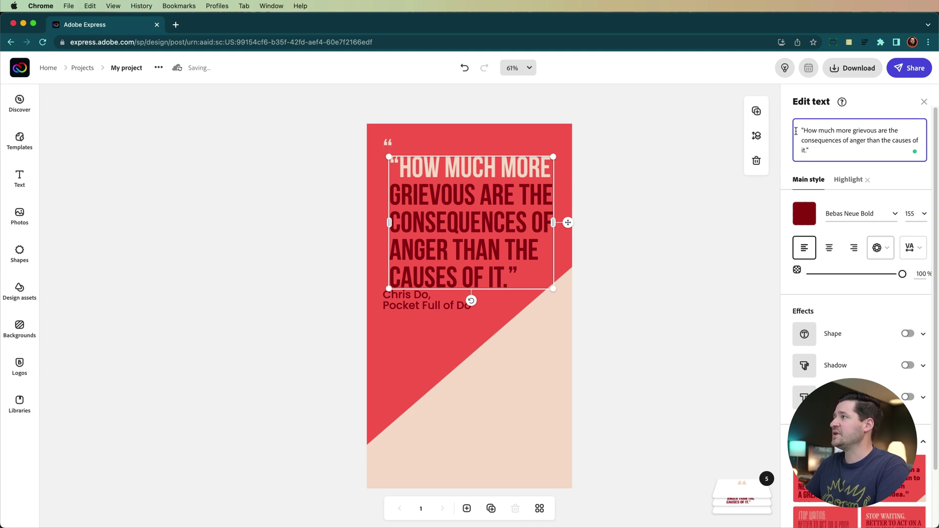
key(BackSpace)
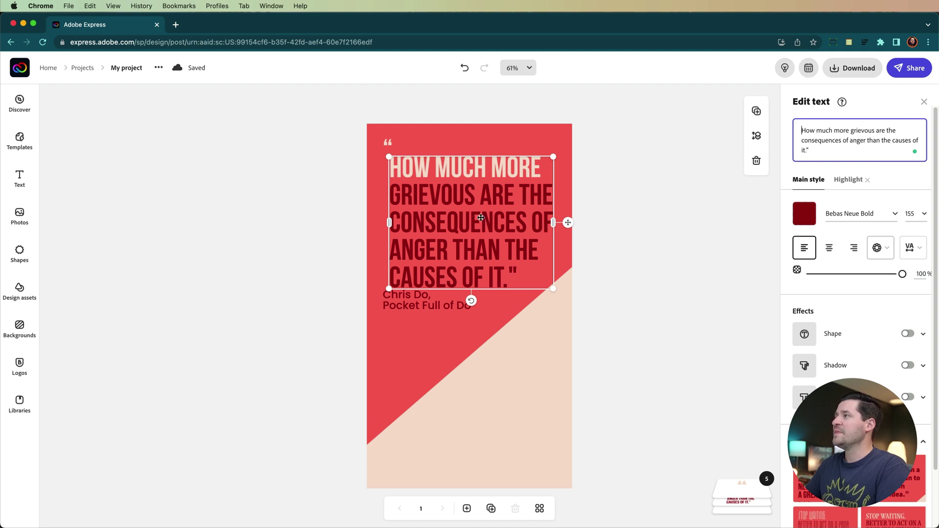
drag(436, 178, 433, 169)
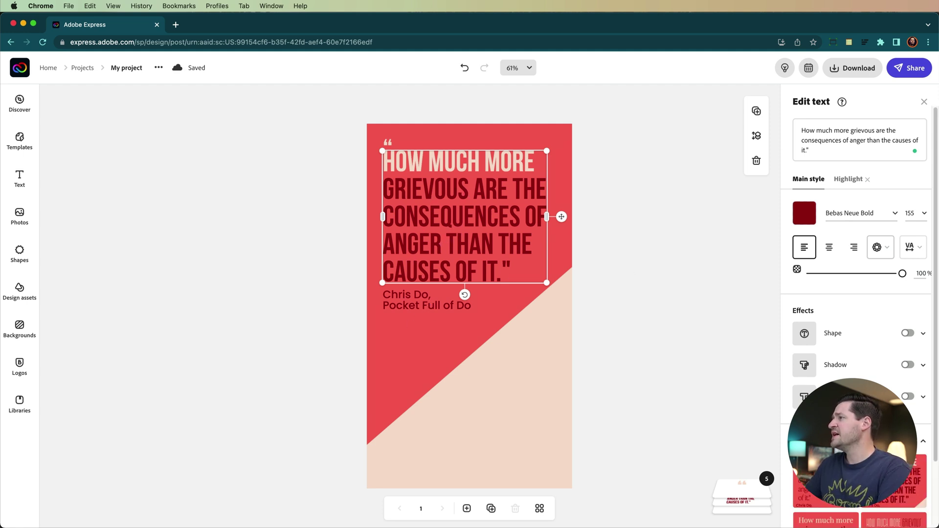
scroll(858, 306, down, 3)
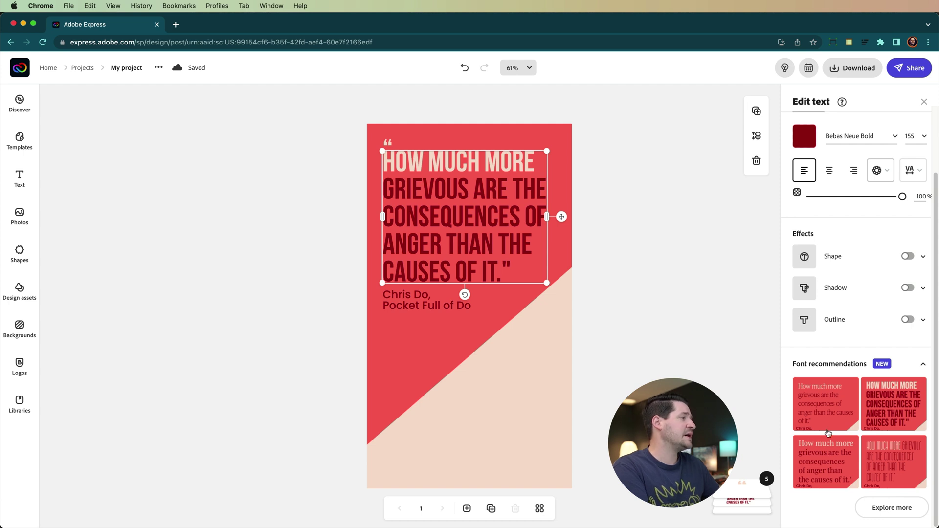
scroll(816, 375, up, 2)
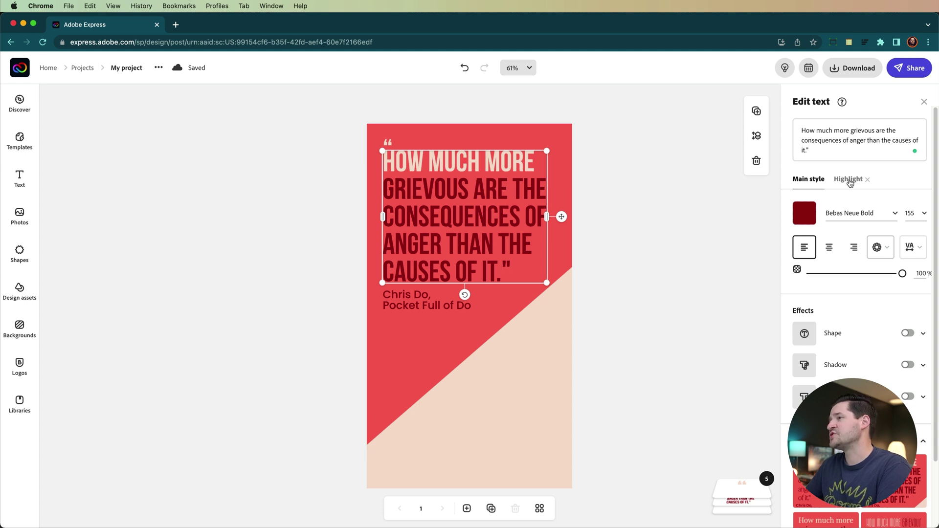
Change the attribution to 'Marcus Aurelius, Meditations' and widen it to fit two lines
click(407, 296)
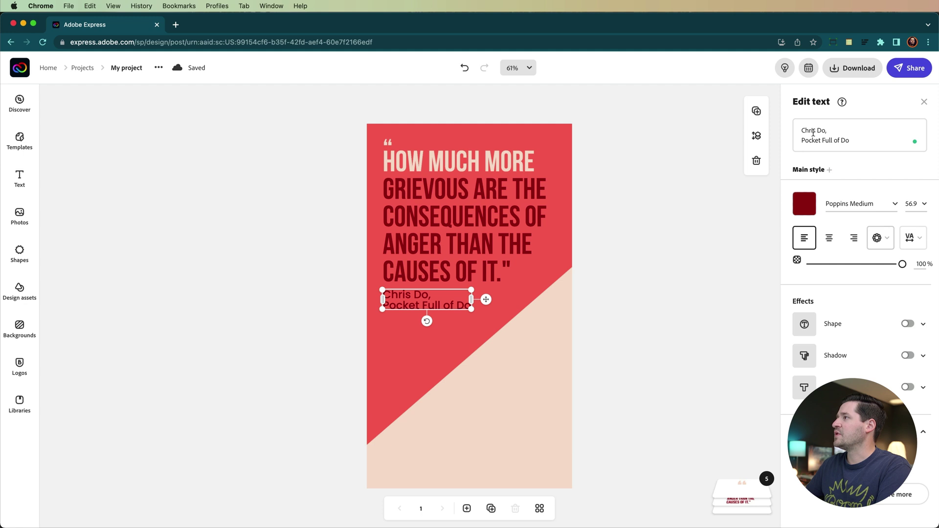
drag(828, 131, 800, 132)
text(Marcus Aurelius,)
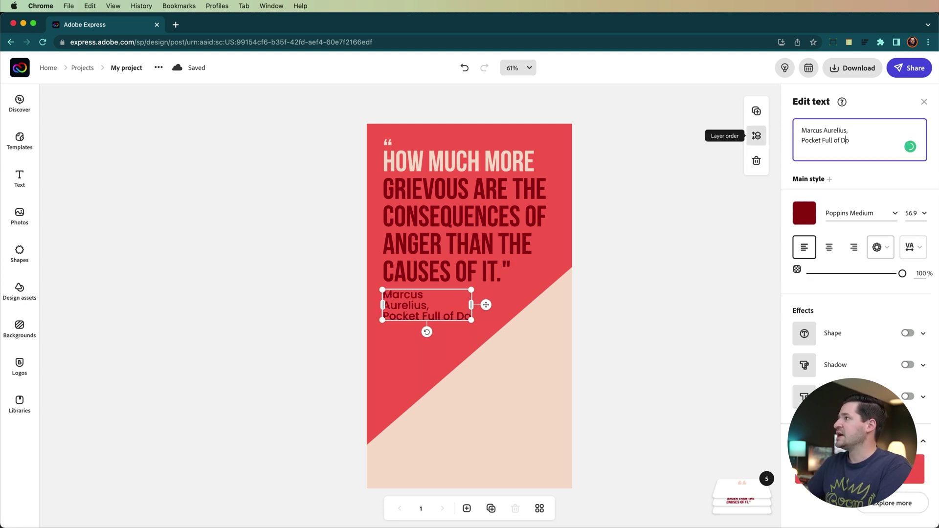
key(super+Down)
key(super+shift+Left)
text(Meditations)
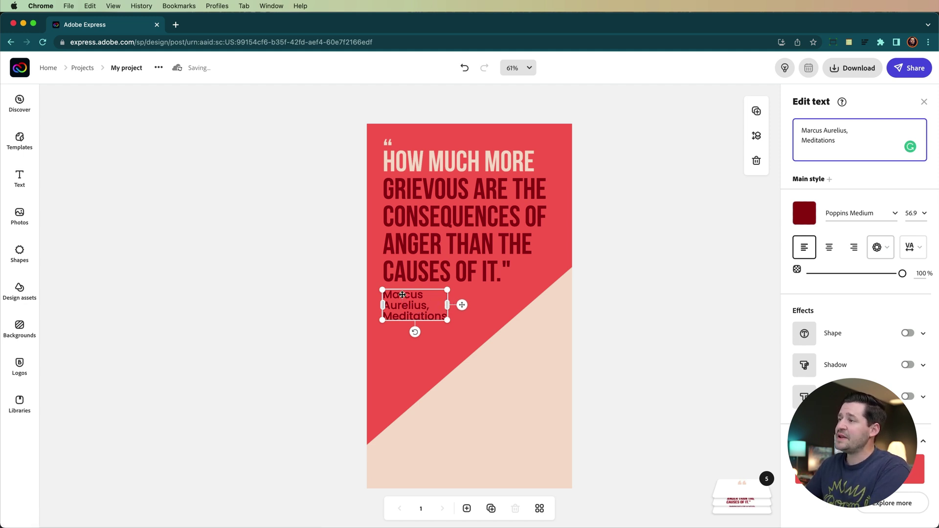
drag(464, 303, 484, 300)
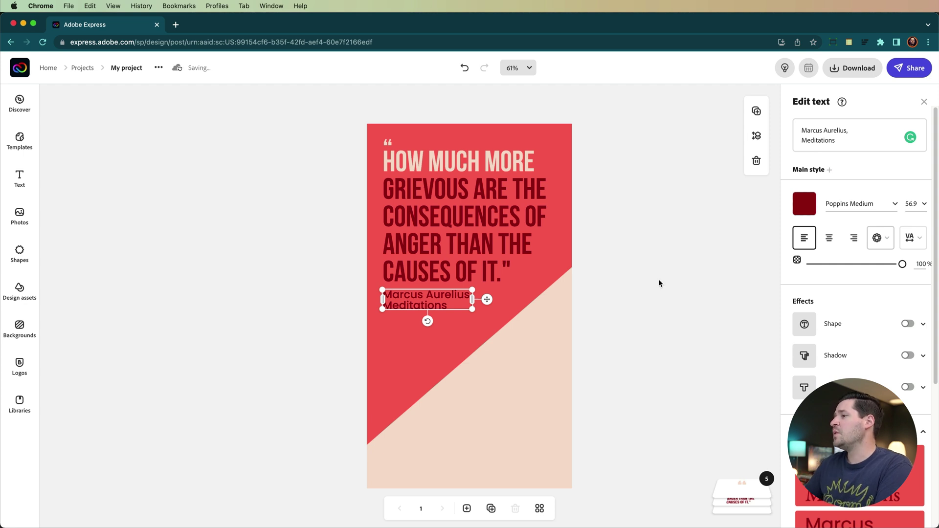
click(646, 298)
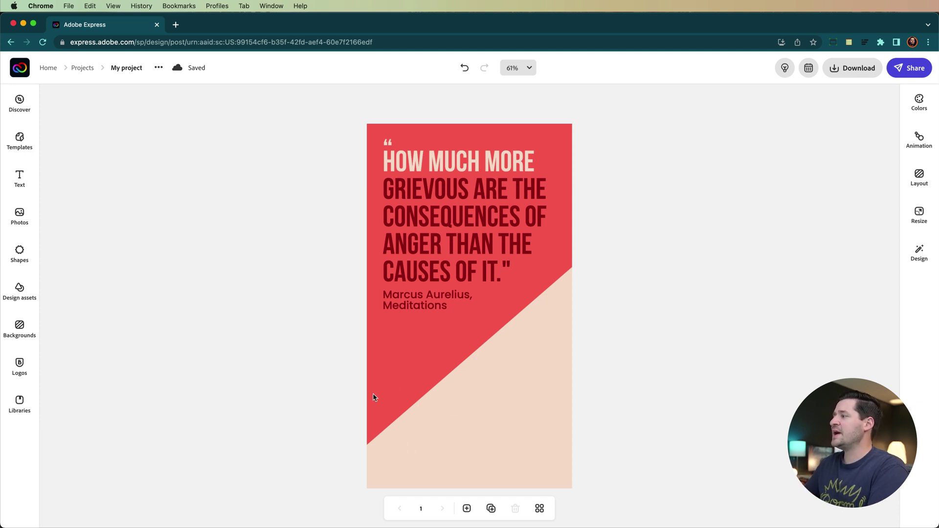
Change the story background from coral red to mint green #8CDBC3
click(379, 351)
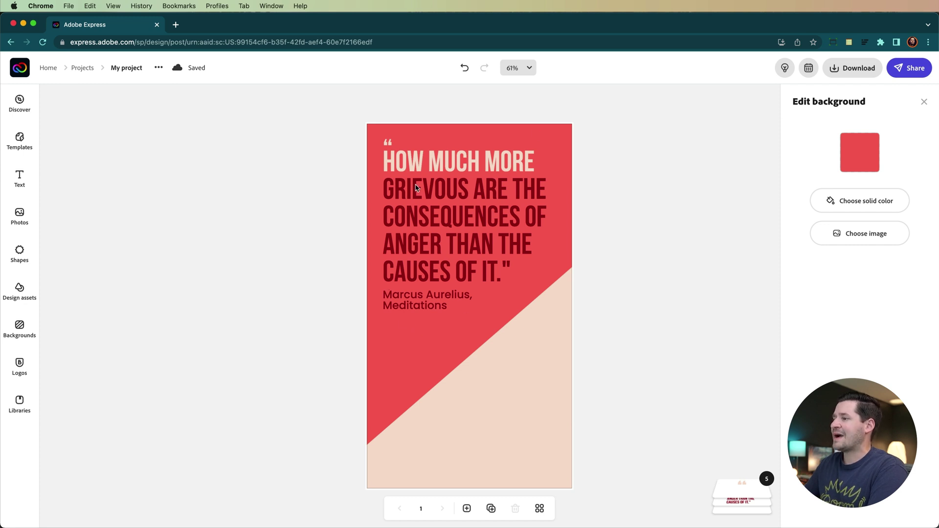
mouse_move(874, 148)
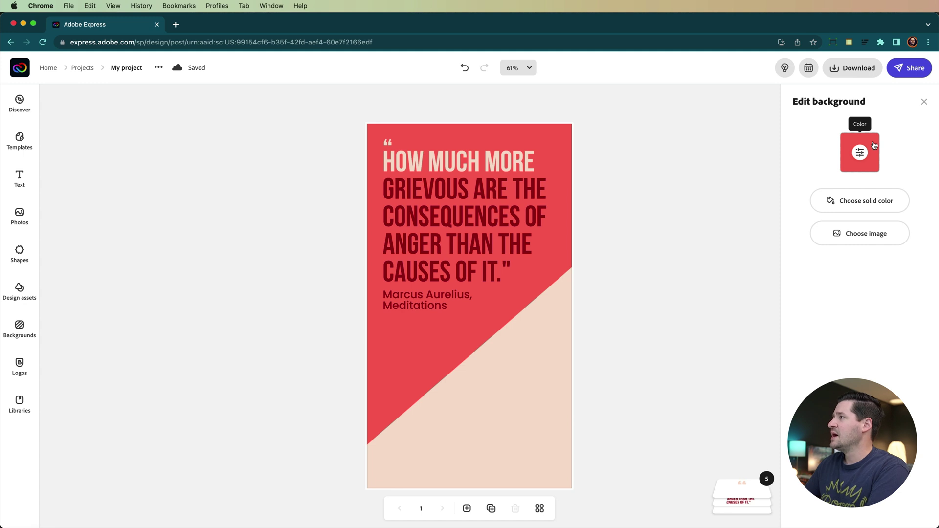
click(874, 144)
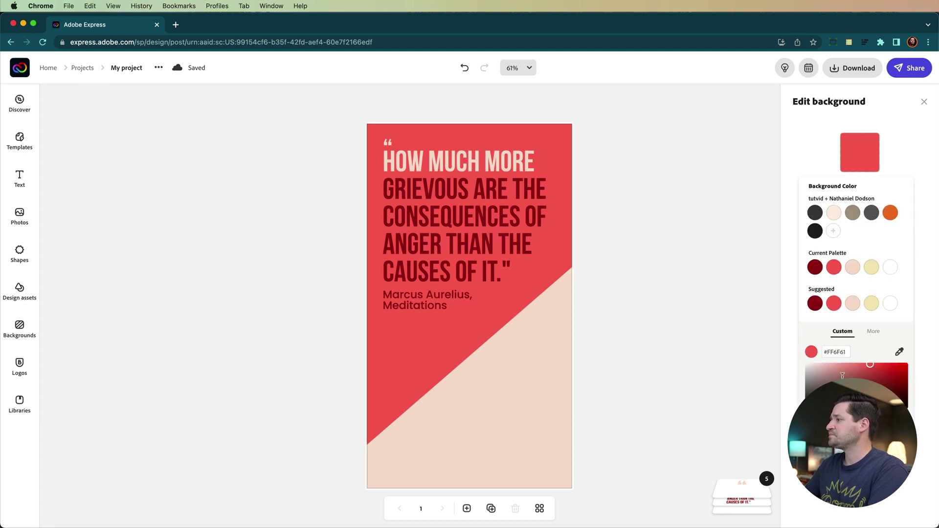
click(852, 416)
drag(853, 419, 851, 419)
drag(860, 369, 841, 372)
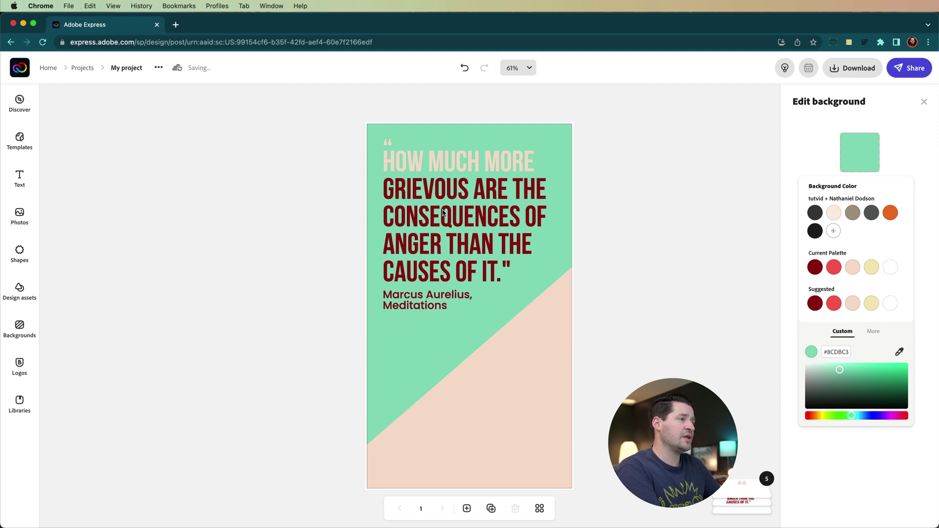
click(472, 417)
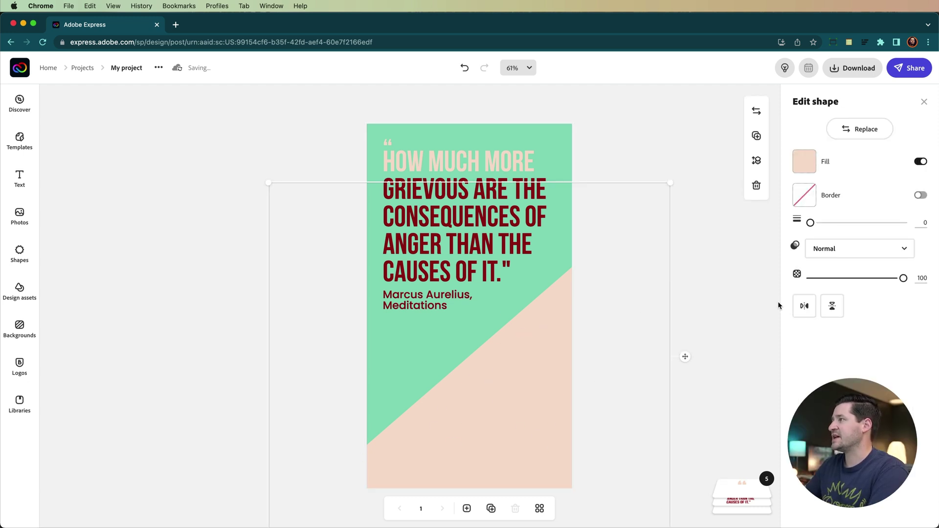
Fill the lower triangle with pale mint #D4EFDF instead of peach
click(804, 163)
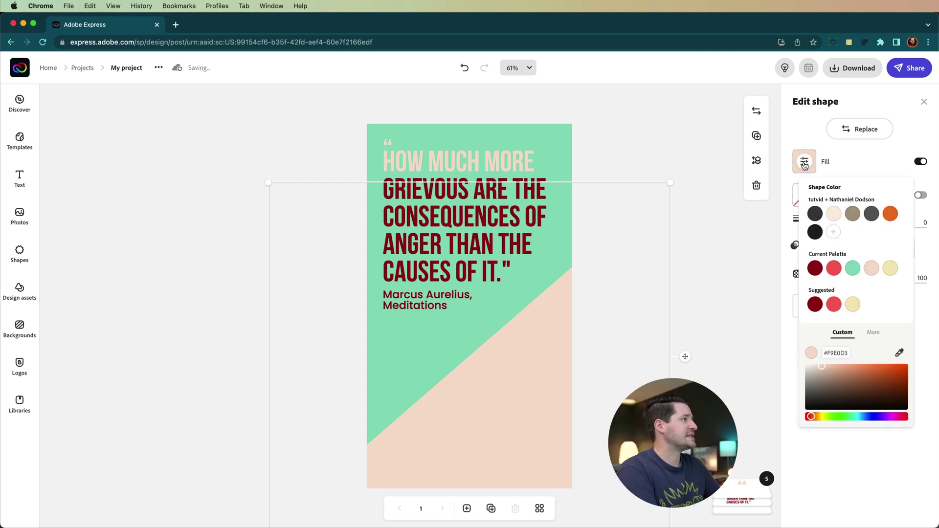
click(847, 417)
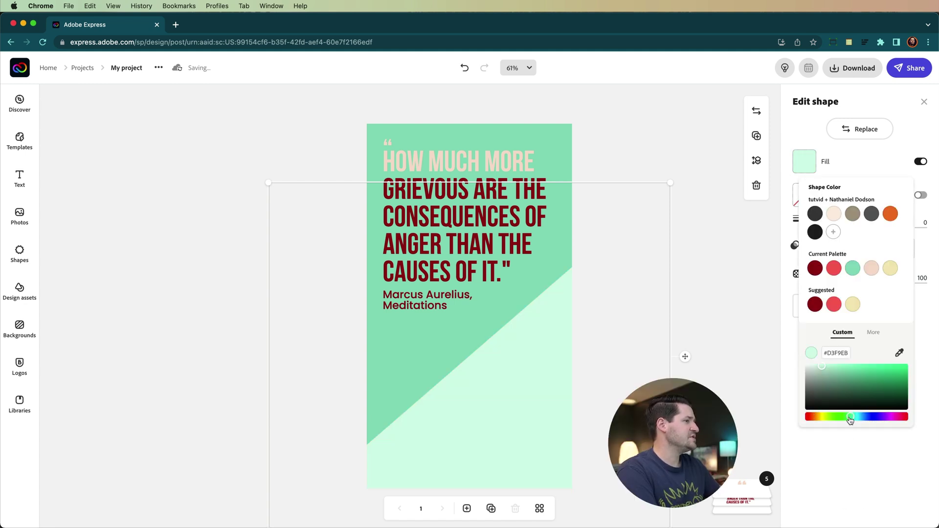
mouse_move(828, 363)
mouse_down()
mouse_move(830, 377)
mouse_move(816, 370)
mouse_up()
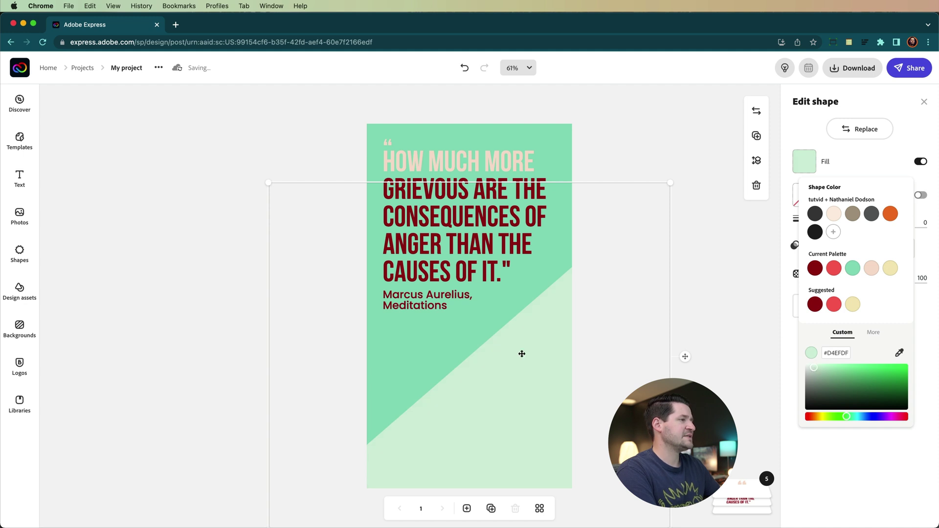
click(631, 165)
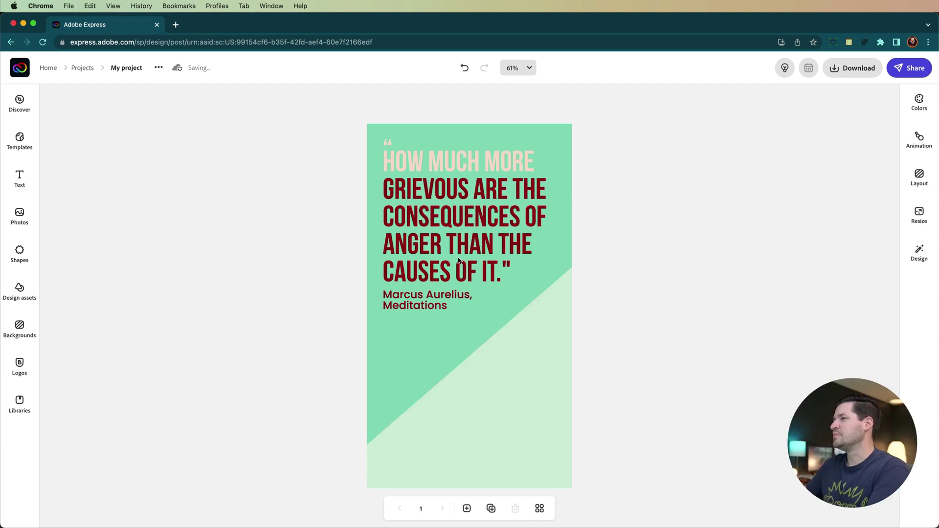
click(440, 195)
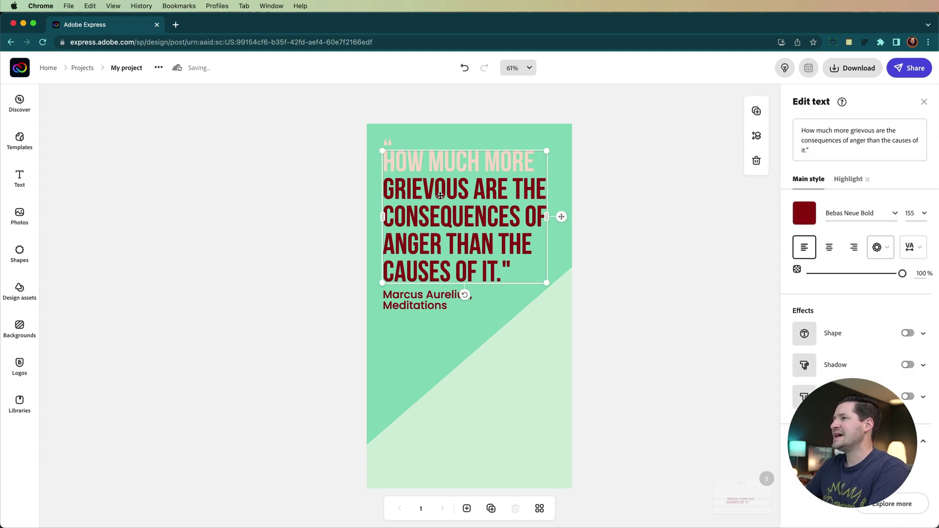
Recolour the quote's body text from dark red to dark green
click(806, 213)
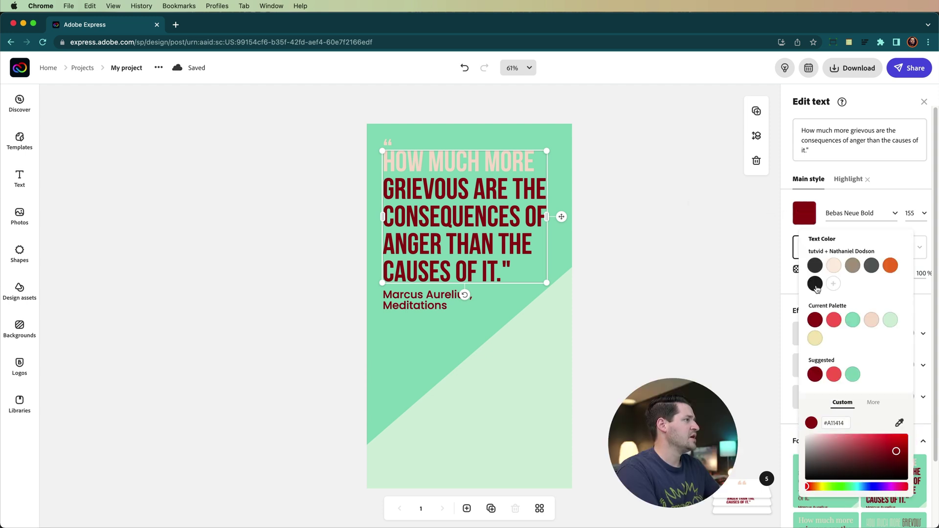
click(850, 486)
click(892, 451)
drag(893, 455, 885, 463)
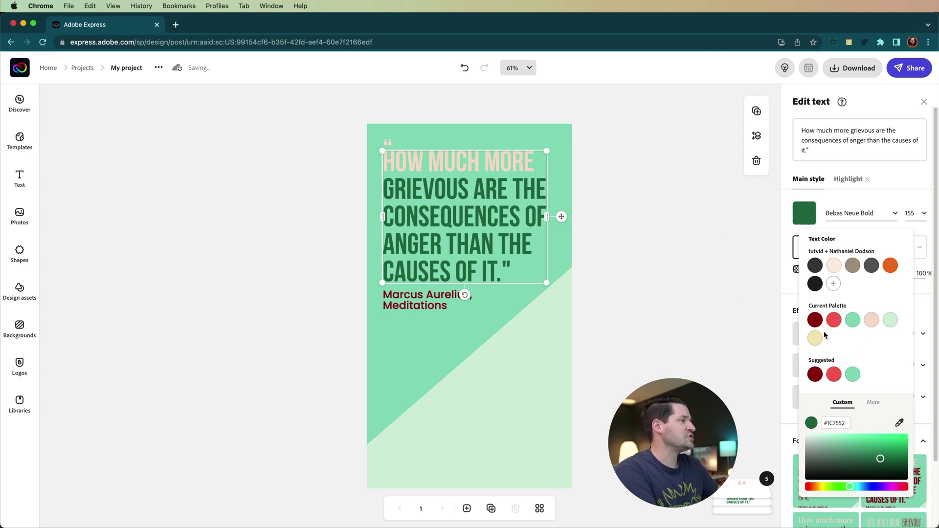
click(470, 211)
Apply the peach highlight style to the word ANGER as well
click(454, 168)
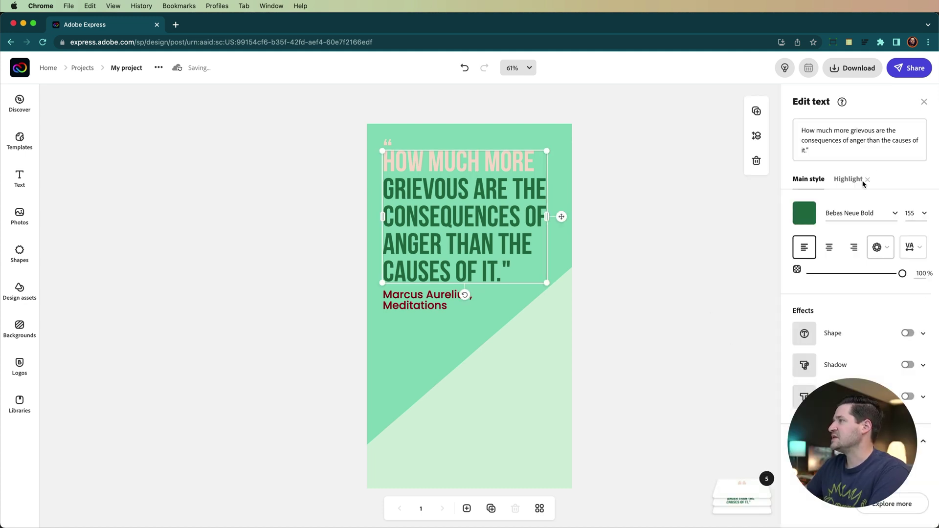
click(848, 180)
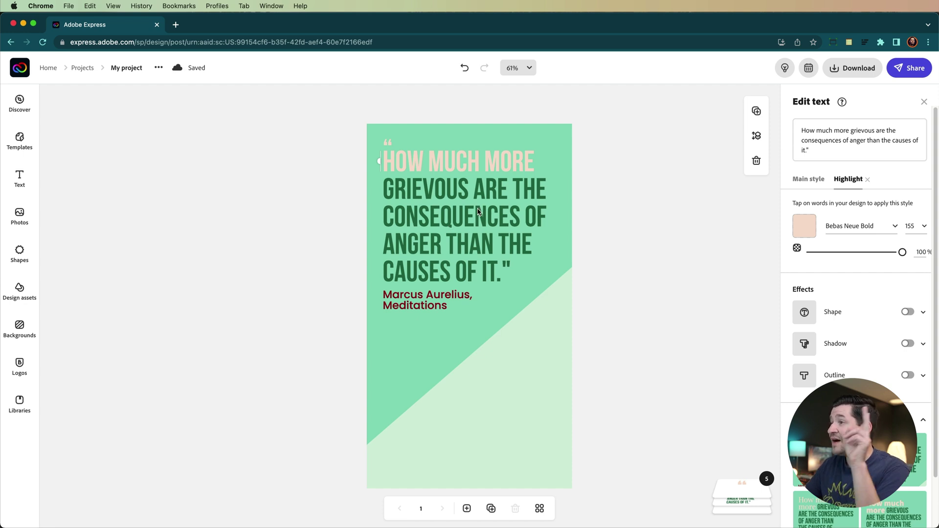
click(419, 245)
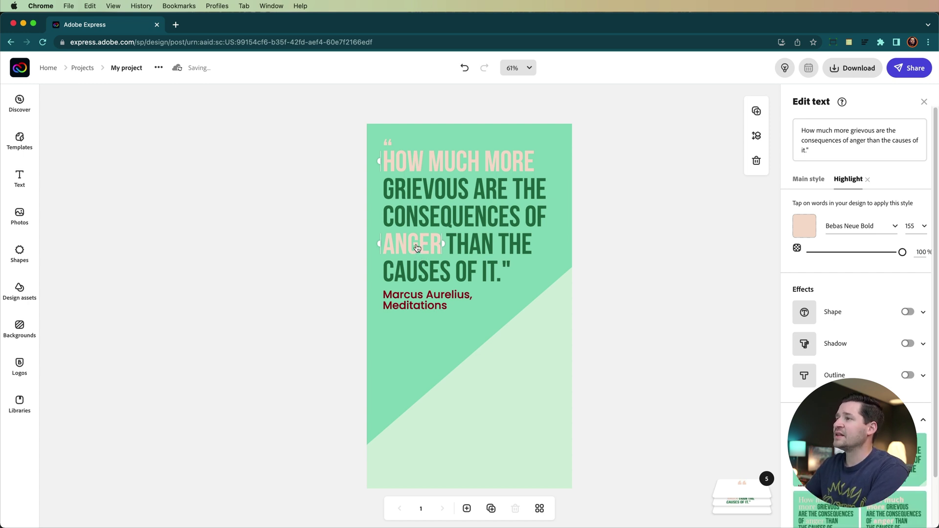
Remove the highlight from ANGER and make the HOW MUCH MORE highlight bright green #23C283
click(416, 245)
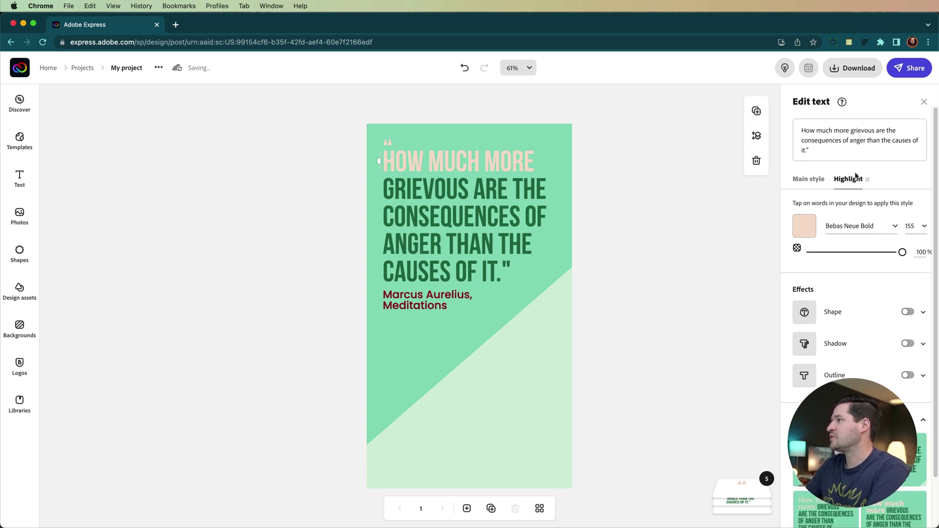
click(803, 232)
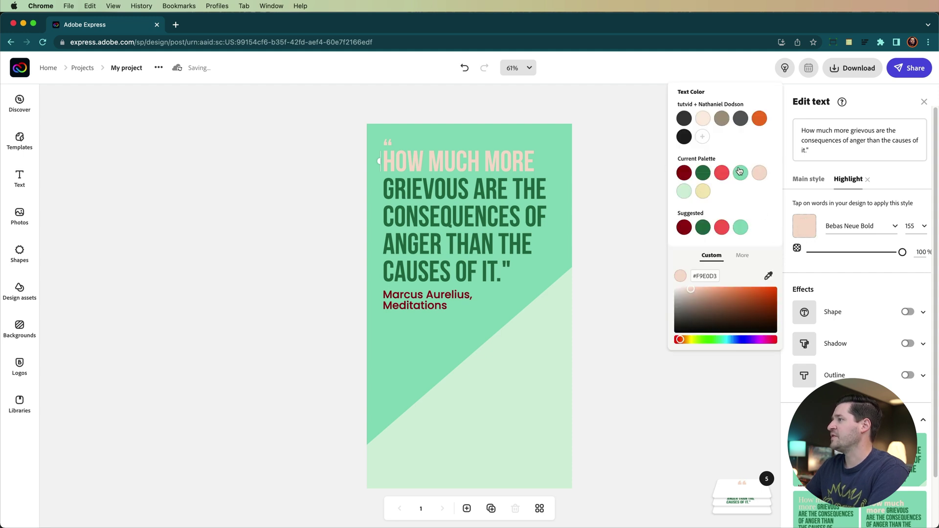
click(704, 173)
click(752, 301)
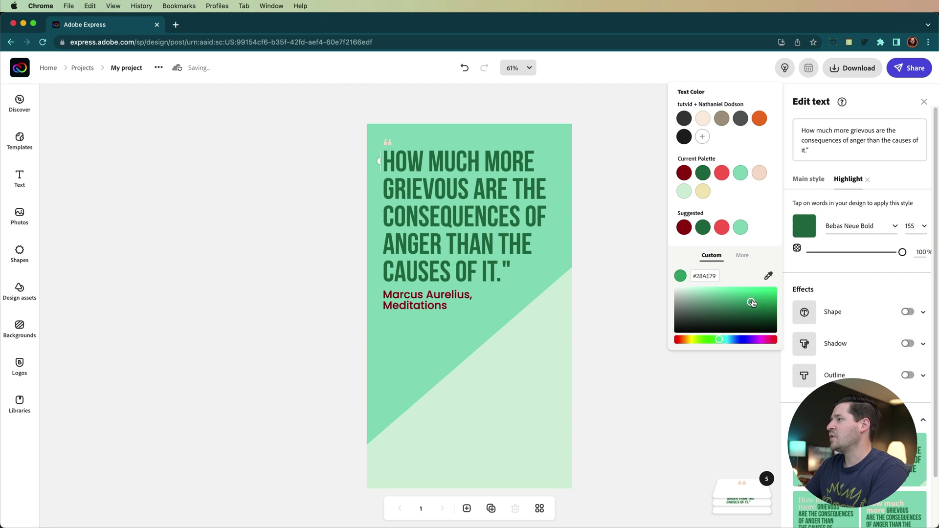
drag(752, 301, 758, 300)
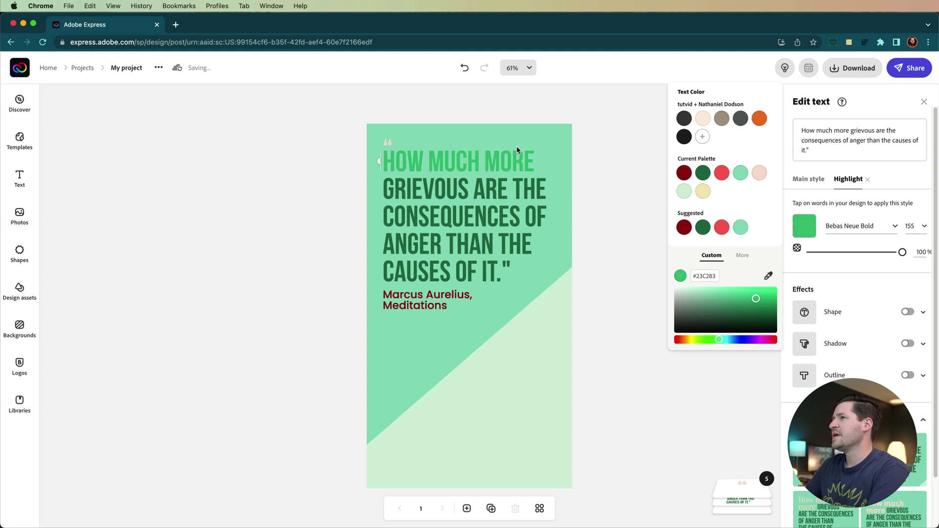
Colour the opening quote mark and the 'Marcus Aurelius, Meditations' credit bright green #23BF82
click(390, 145)
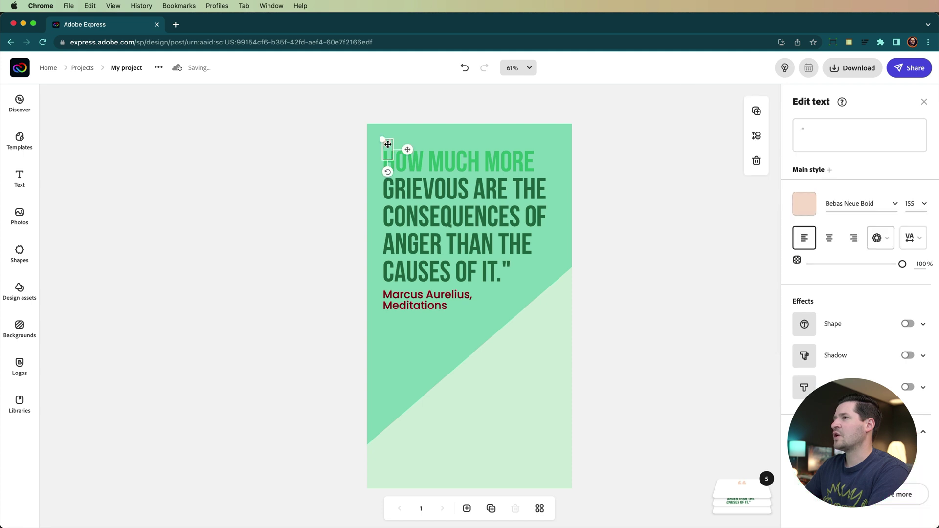
click(805, 204)
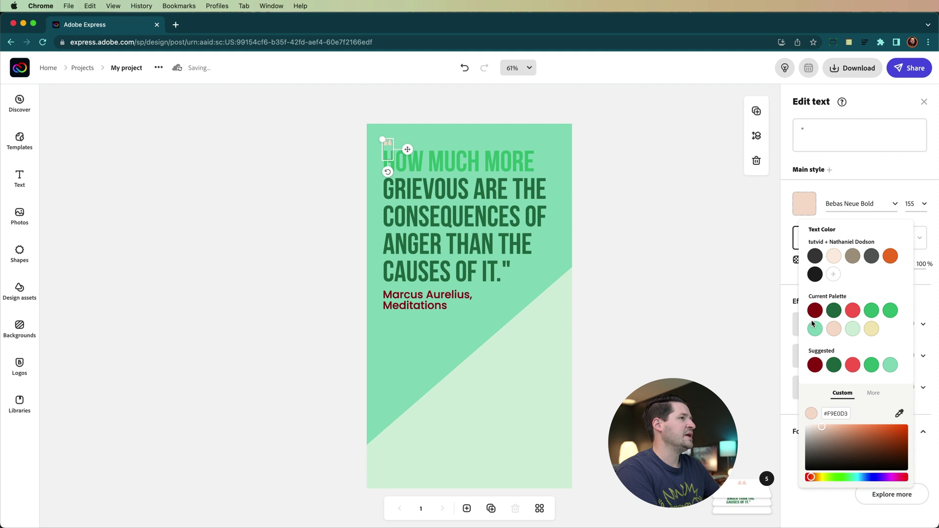
click(874, 312)
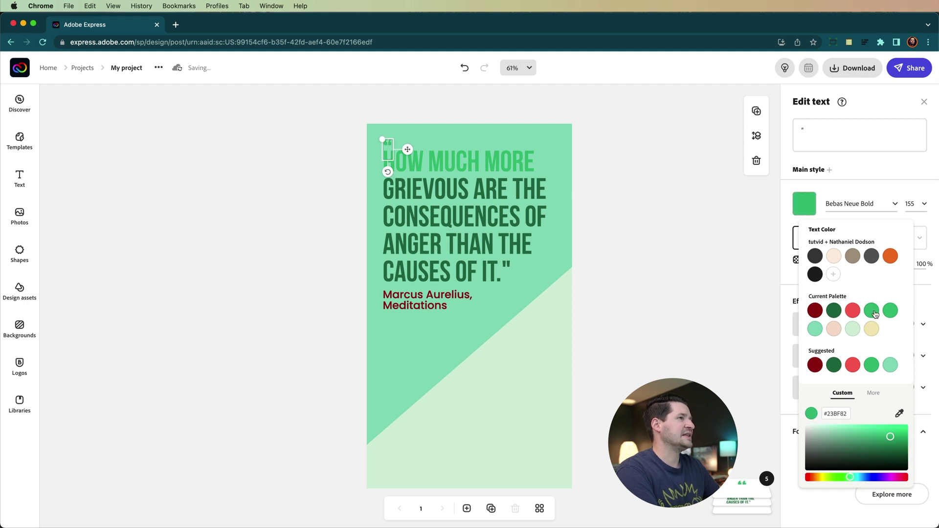
click(409, 305)
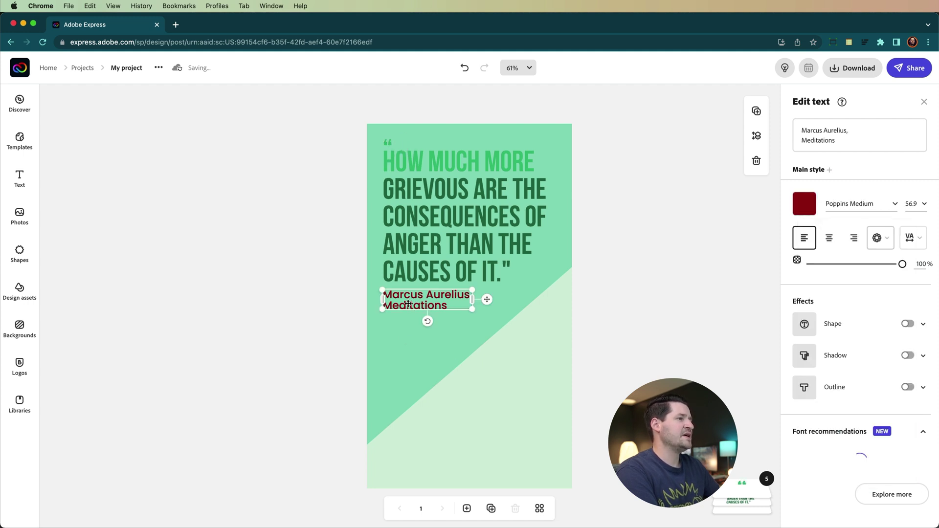
click(812, 207)
click(871, 311)
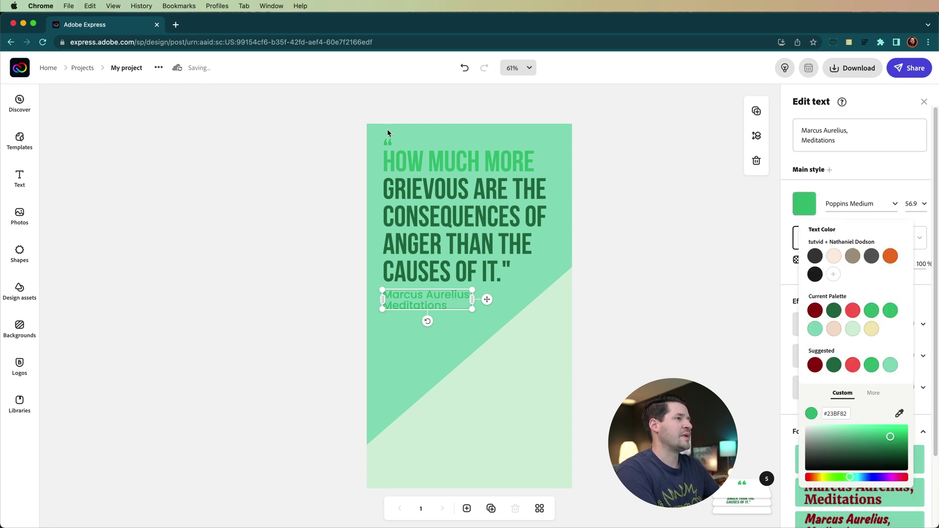
key(Escape)
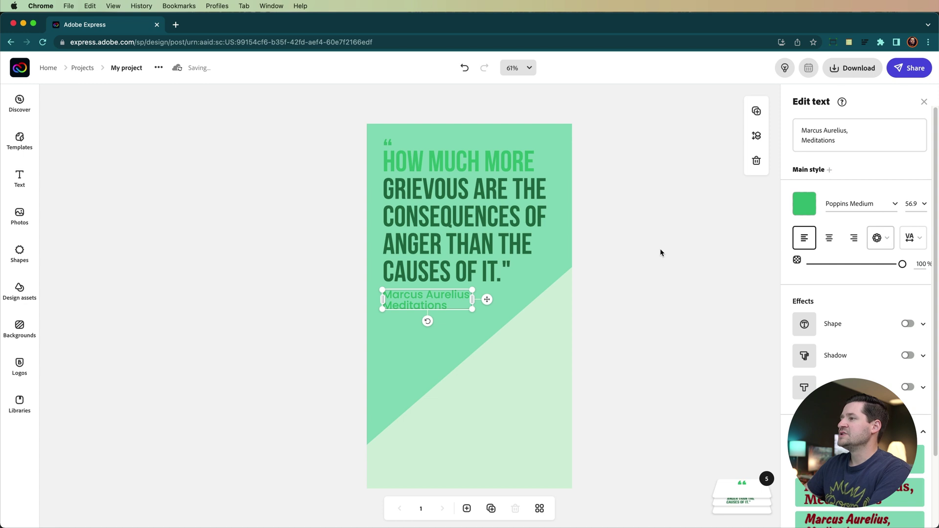
click(663, 247)
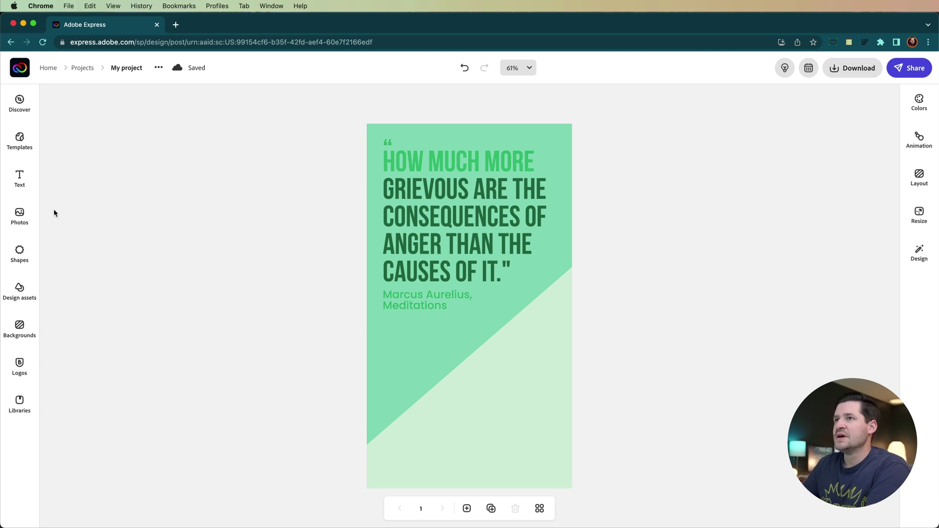
Open the Photos panel showing upload and Adobe Stock photo categories
click(20, 219)
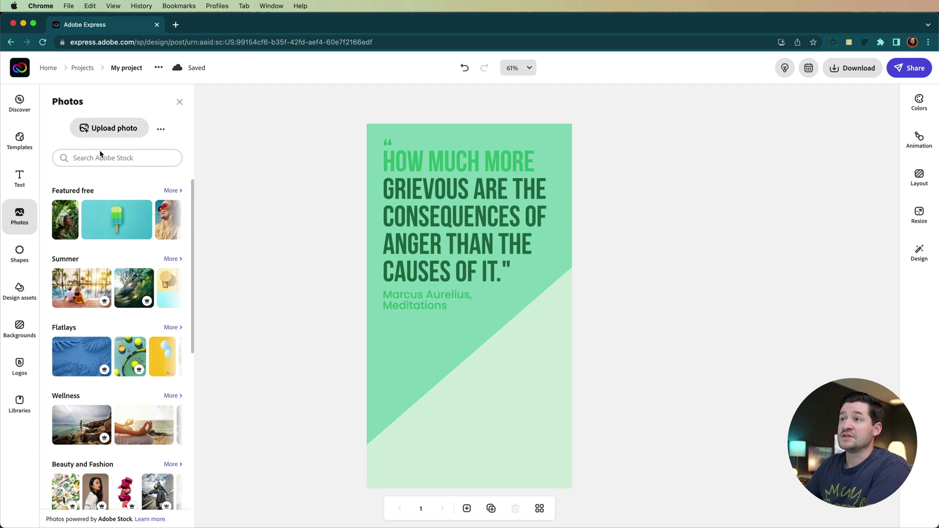
Upload marcus_AdobeStock.jpeg from the computer and insert it into the story design
click(112, 130)
click(216, 198)
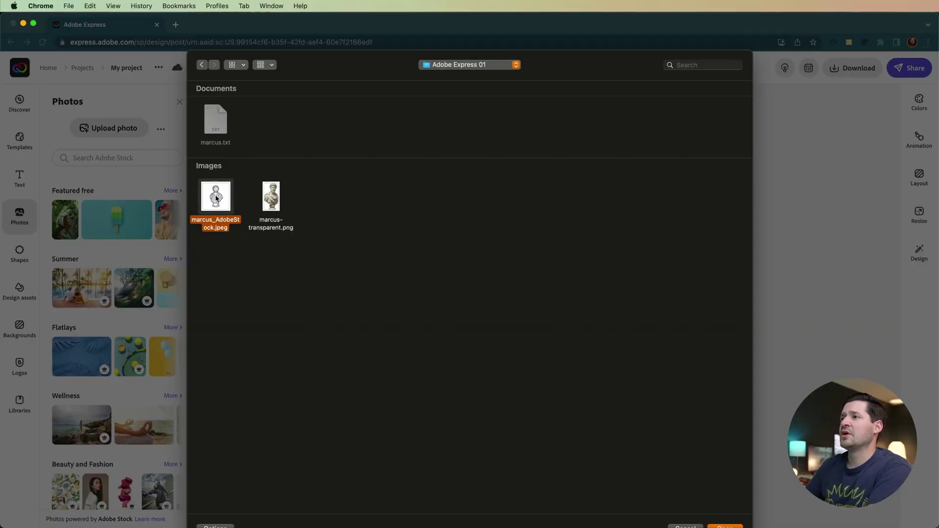
click(731, 526)
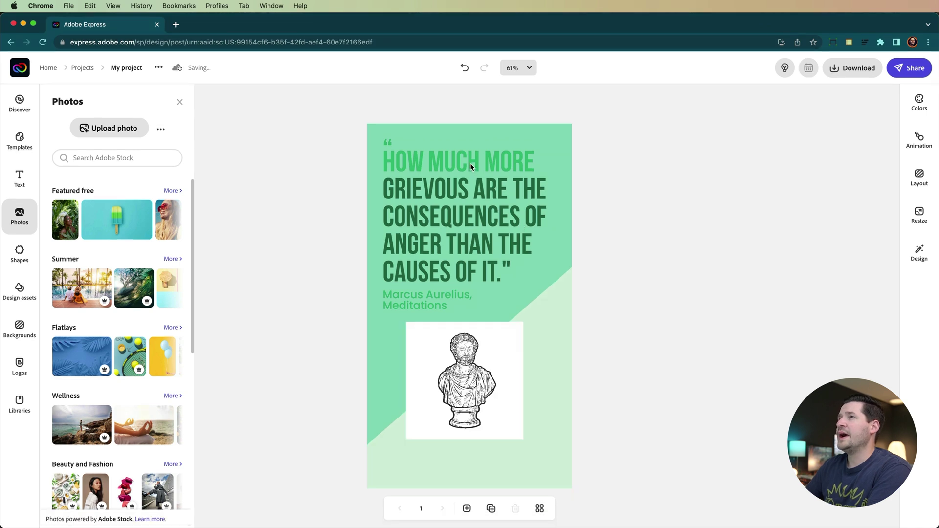
Enlarge the bust illustration from its corner and move it below the quote text
click(477, 362)
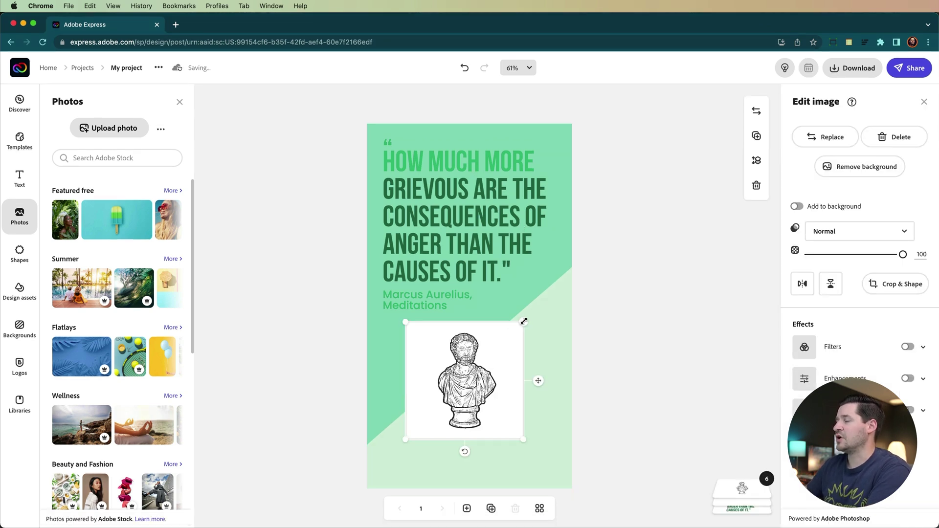
drag(524, 320, 696, 172)
drag(581, 310, 520, 393)
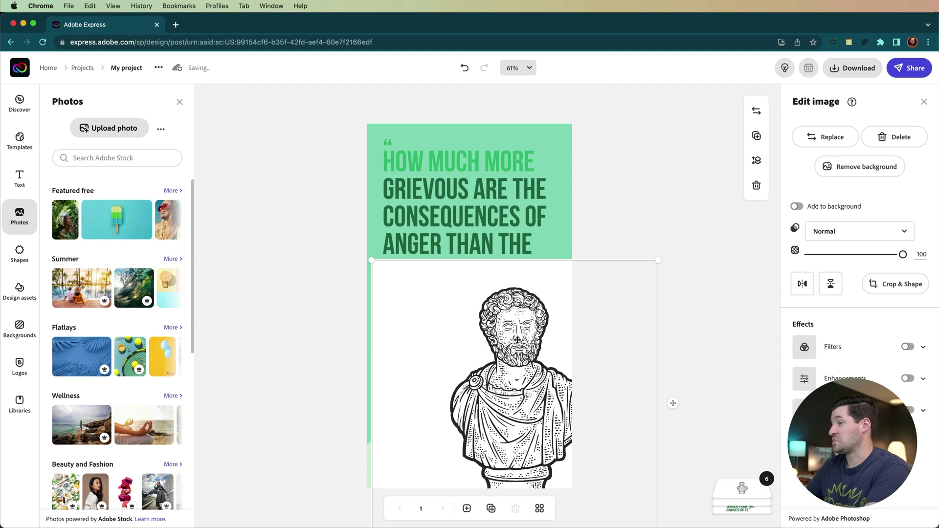
Set the bust's blend mode to Multiply, then enlarge and reposition it toward the lower left
click(824, 232)
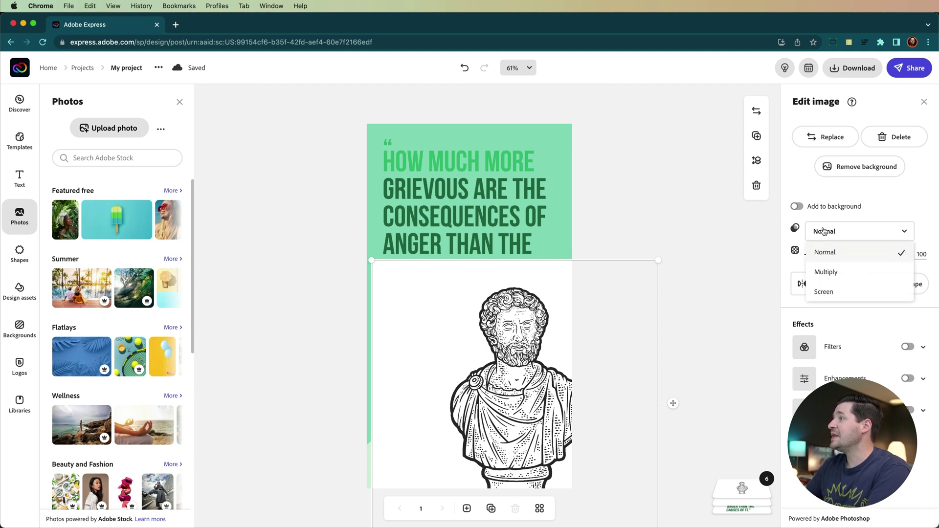
click(831, 273)
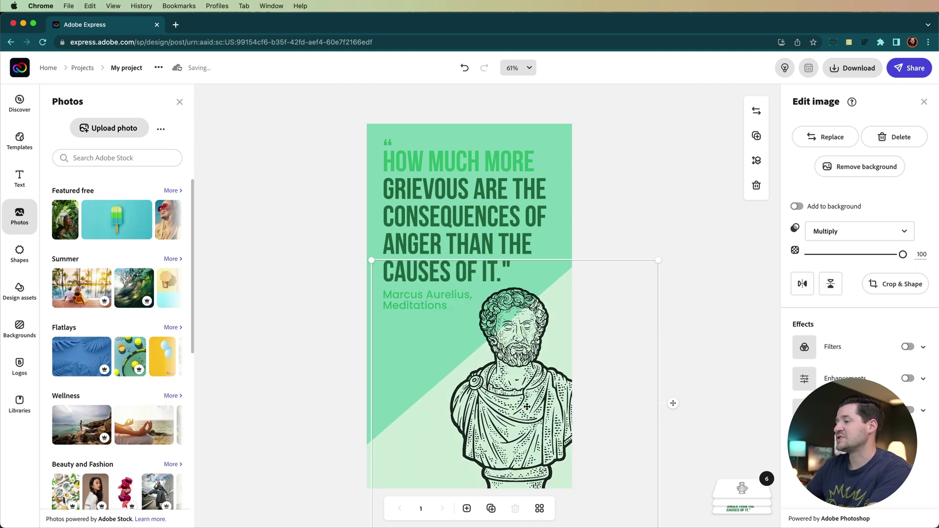
drag(528, 415, 521, 427)
drag(646, 272, 675, 249)
drag(517, 372, 508, 378)
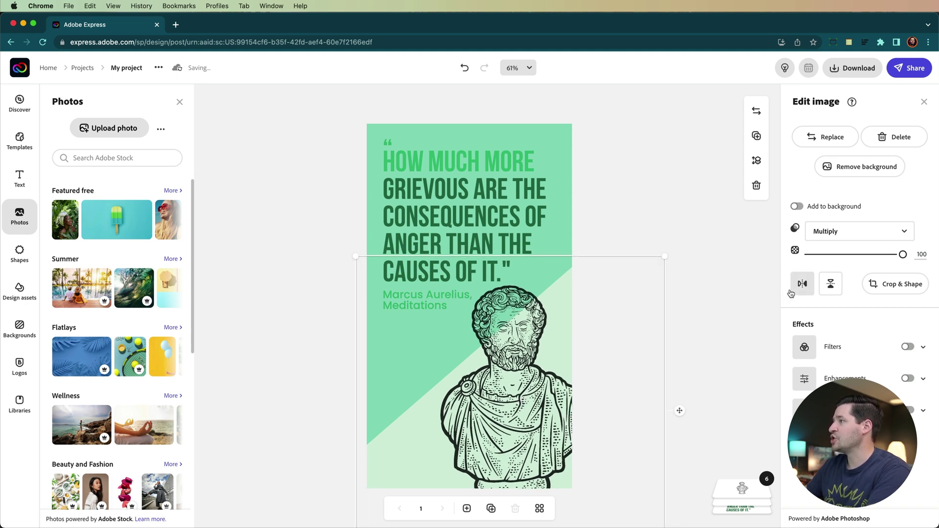
Lower the bust's opacity, then deselect it on the canvas
drag(903, 258, 883, 254)
right_click(887, 256)
click(887, 256)
click(671, 190)
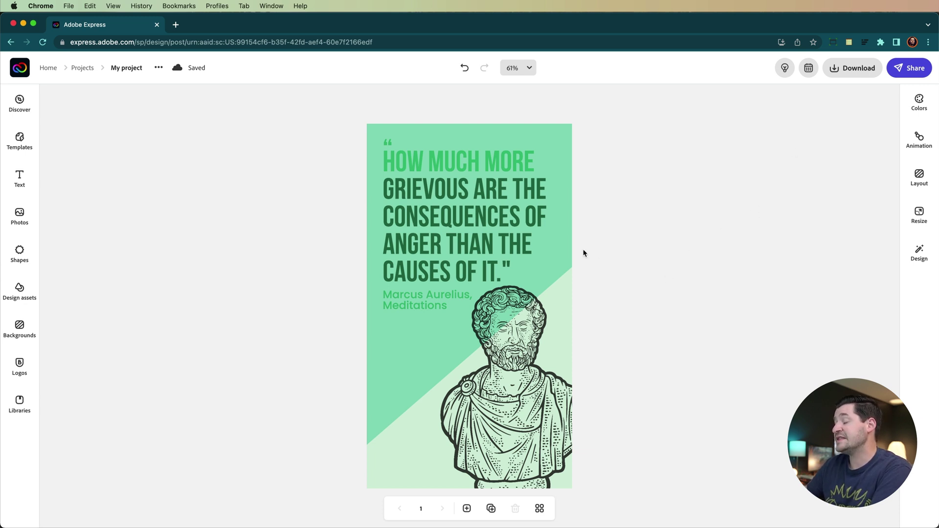
click(855, 68)
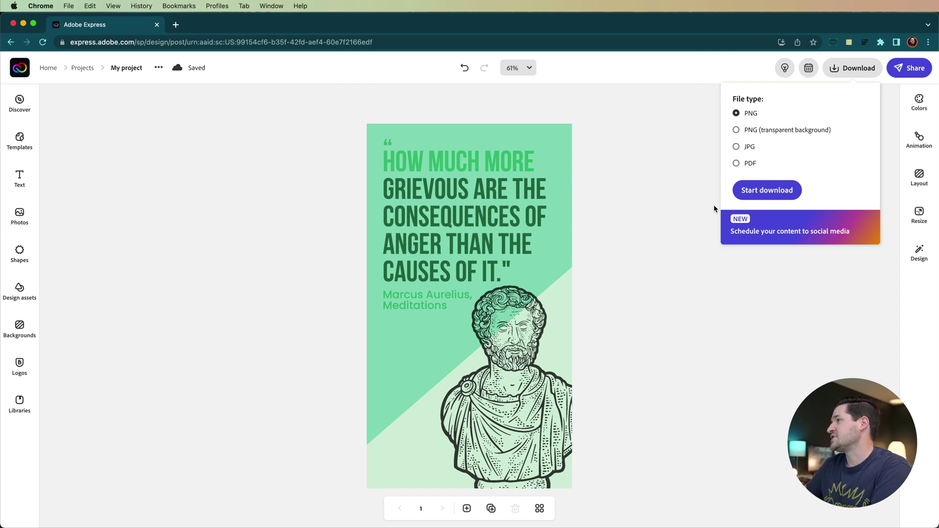
click(808, 68)
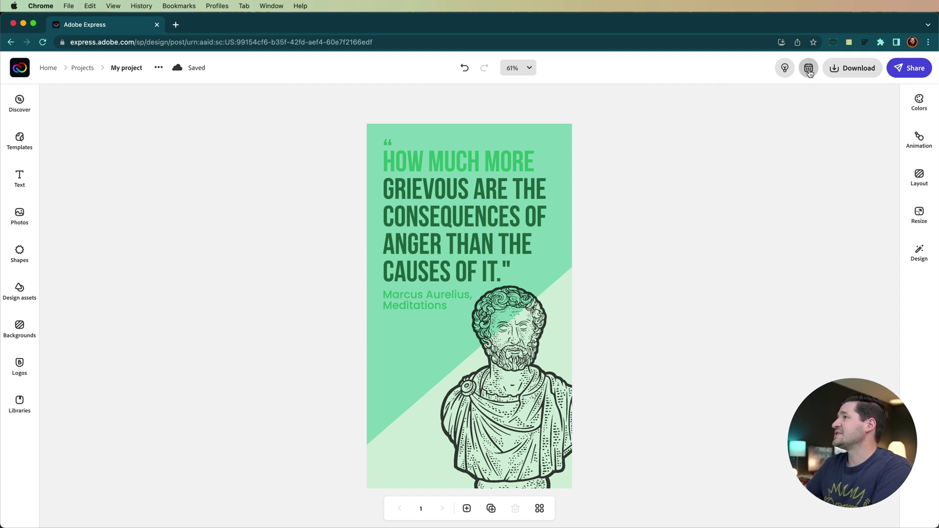
Open Adobe Express Schedule for the design and close the new post draft unscheduled
click(810, 69)
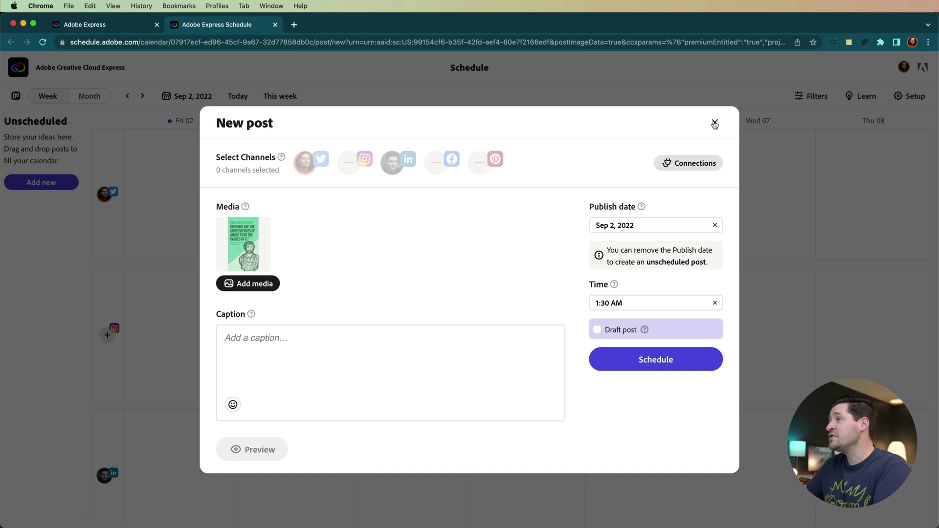
mouse_move(251, 237)
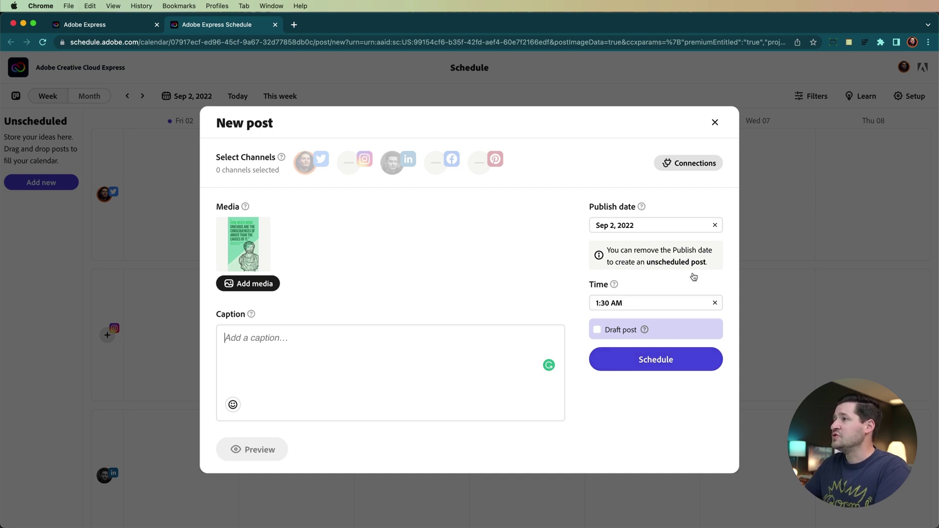
click(714, 123)
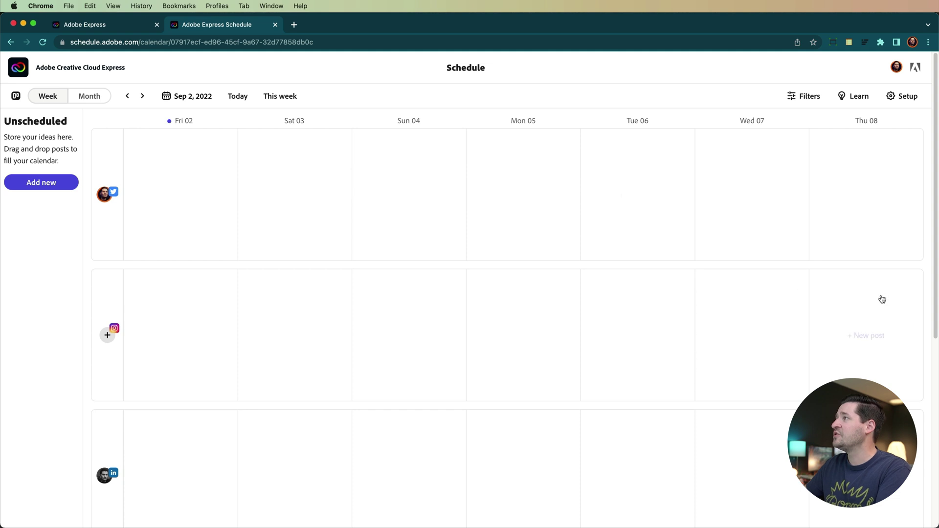
Switch back to the Adobe Express tab with the quote design
click(136, 29)
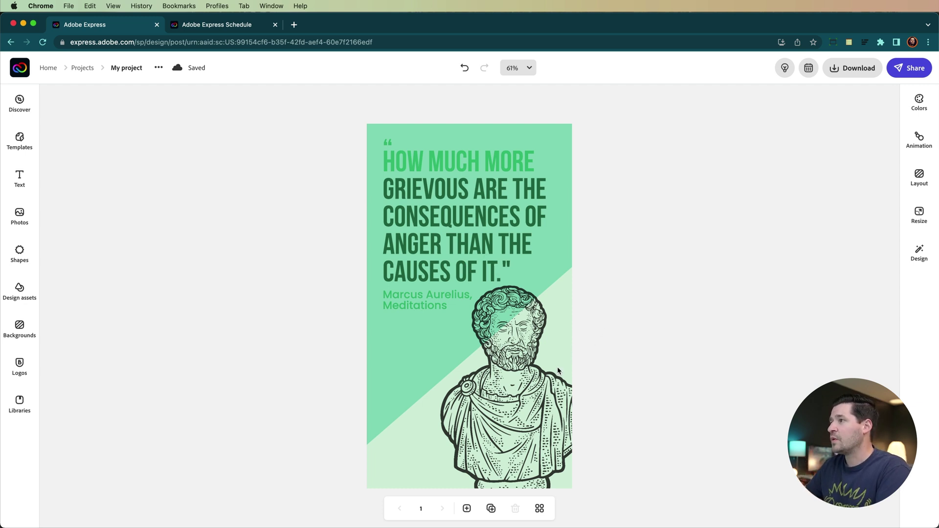
Duplicate the quote page and flip between the first and second pages to compare them
click(491, 508)
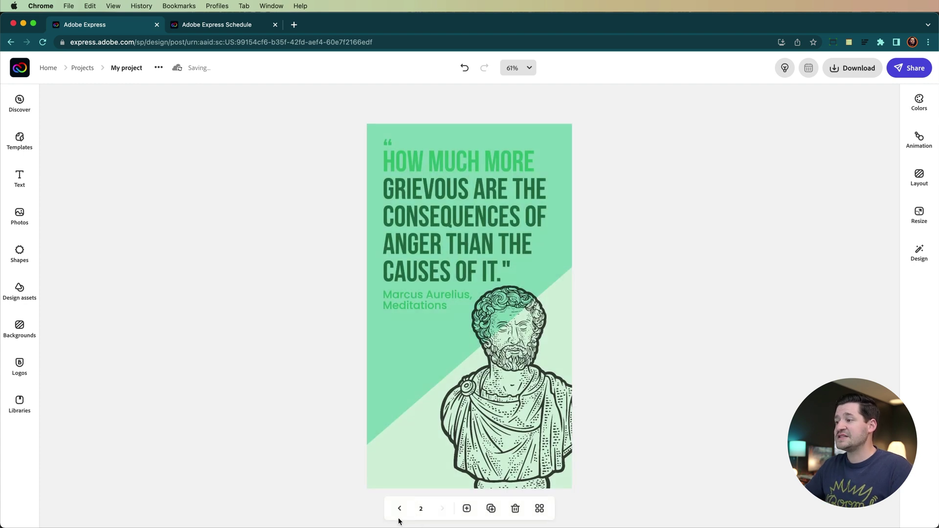
click(399, 509)
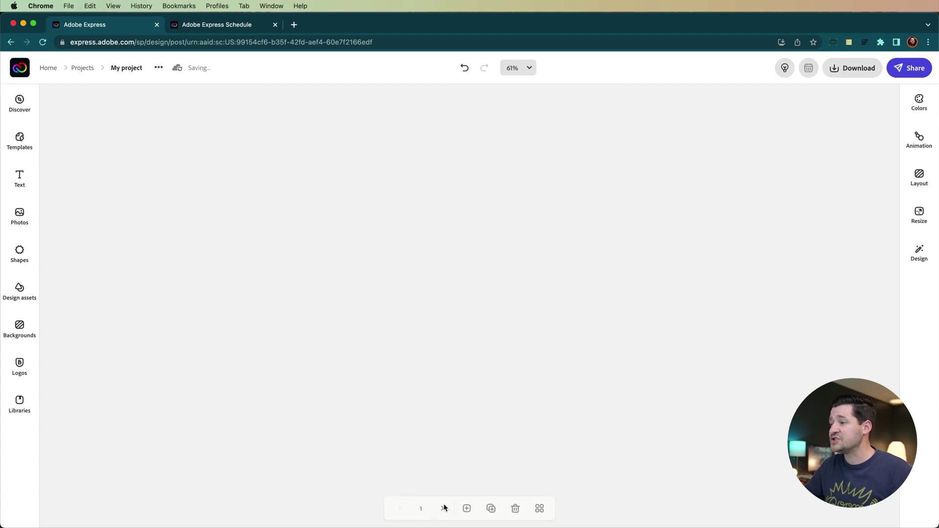
click(442, 509)
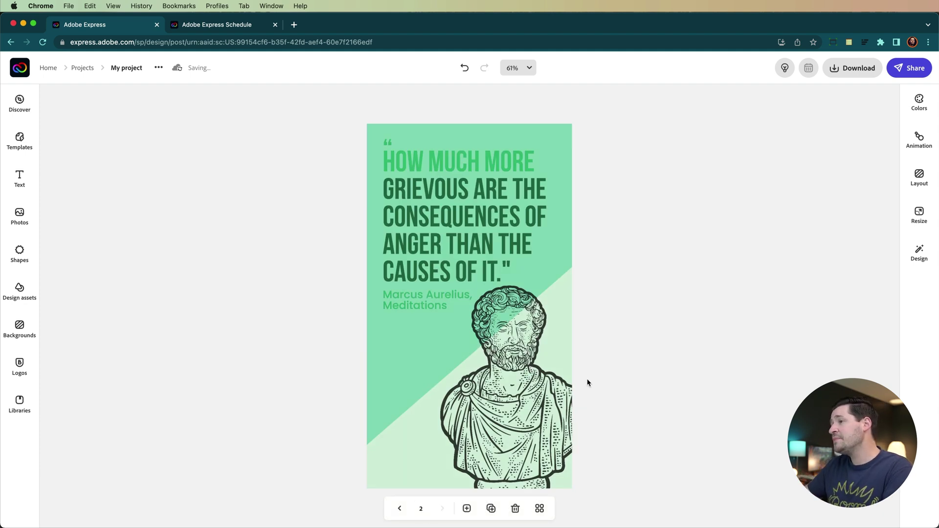
Resize the design using the Instagram 1080 x 1080 square preset
click(919, 218)
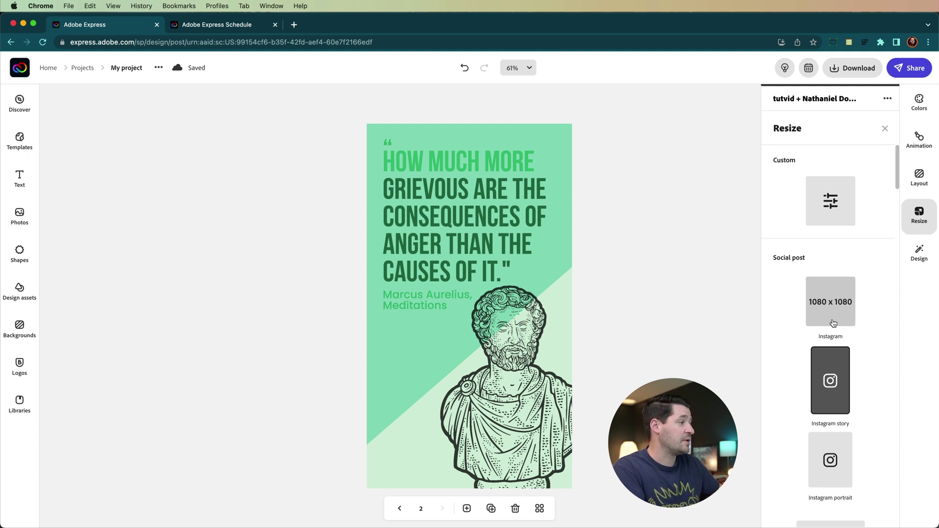
scroll(830, 382, down, 2)
scroll(834, 416, down, 4)
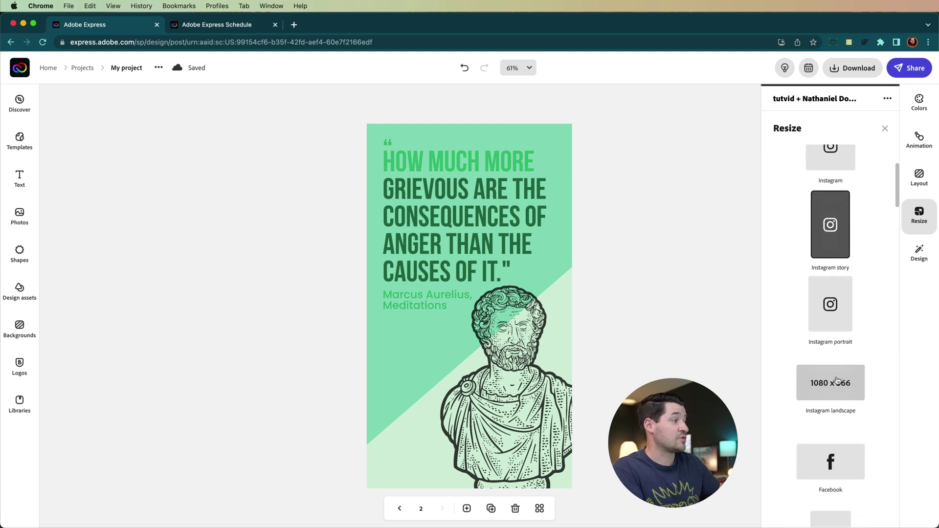
scroll(836, 381, down, 2)
scroll(836, 342, down, 10)
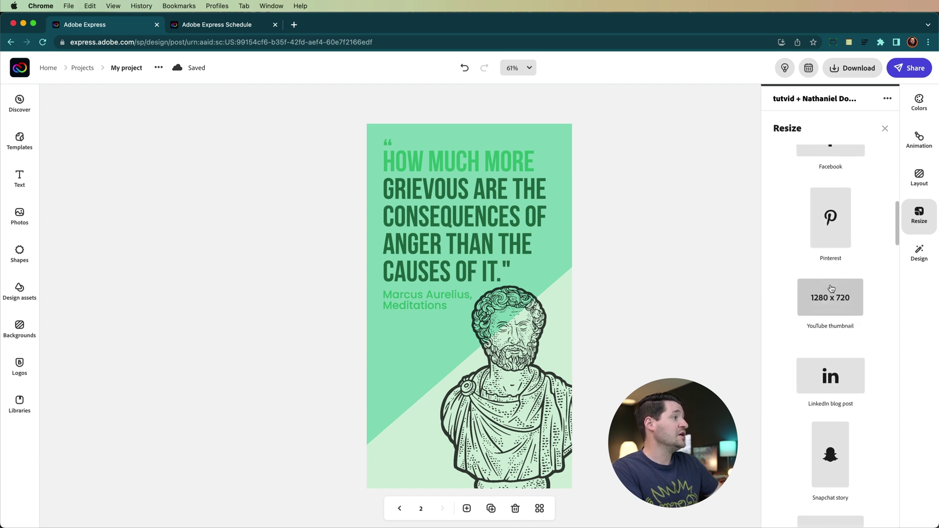
scroll(834, 313, down, 10)
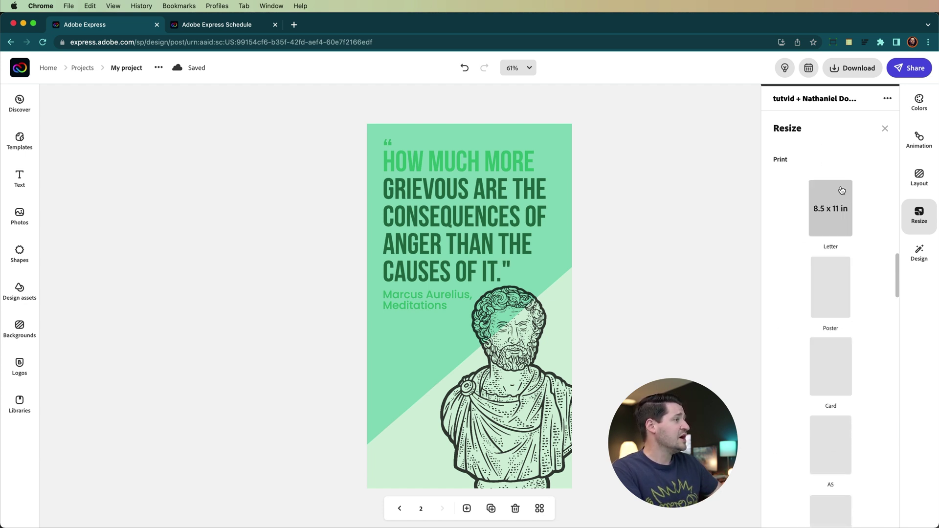
scroll(833, 324, down, 10)
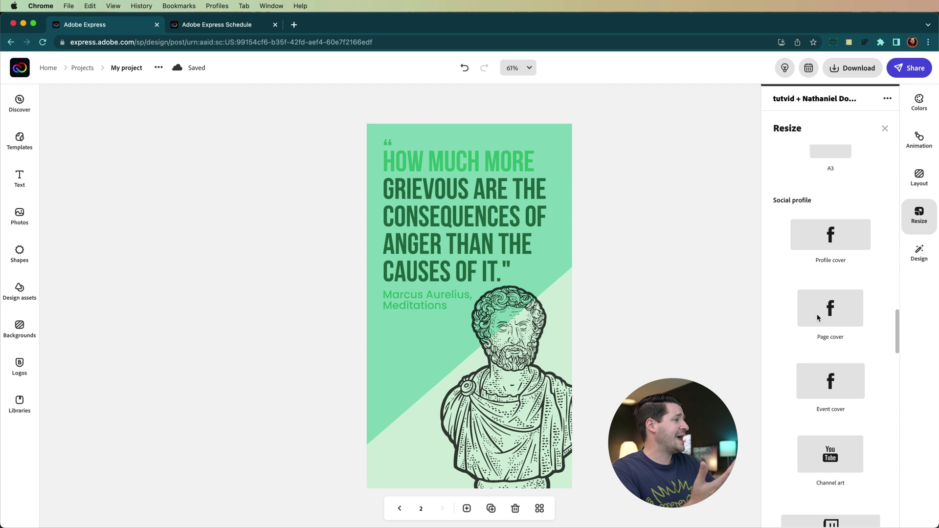
scroll(827, 377, down, 10)
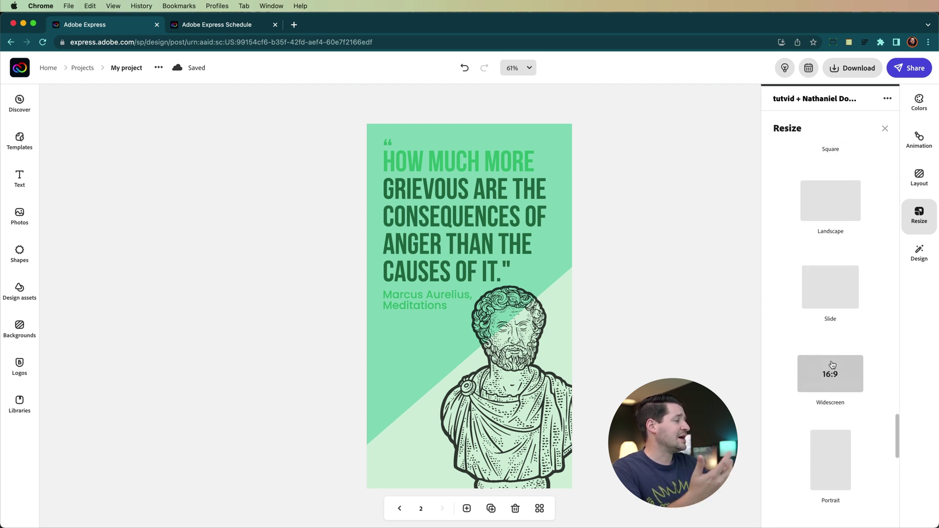
scroll(831, 358, down, 8)
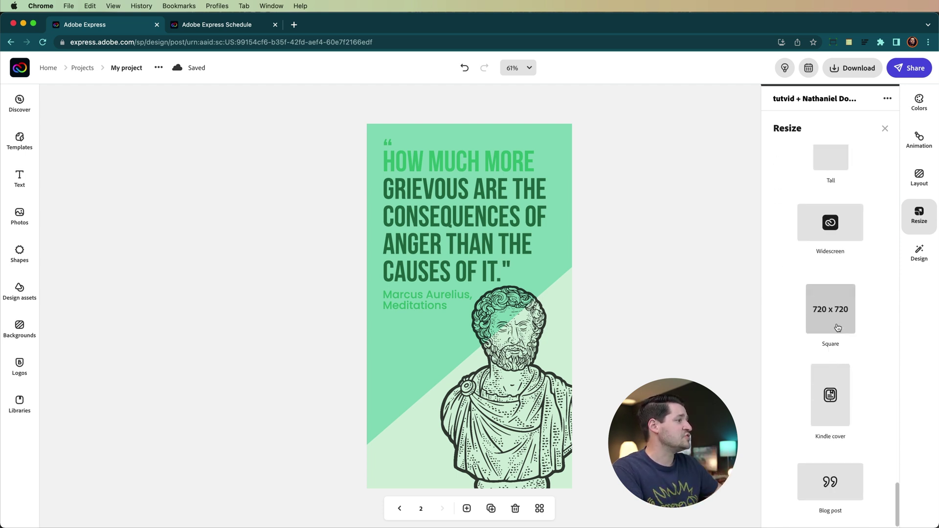
scroll(838, 328, up, 20)
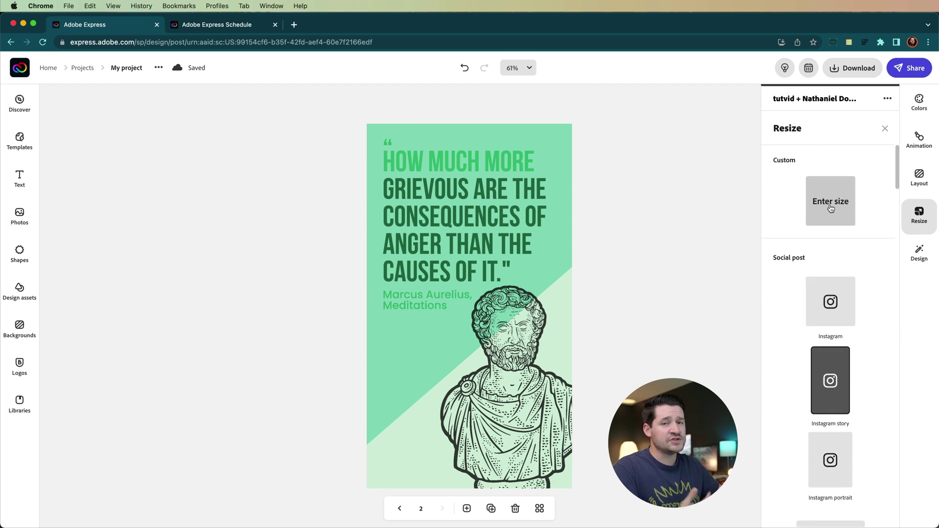
click(834, 307)
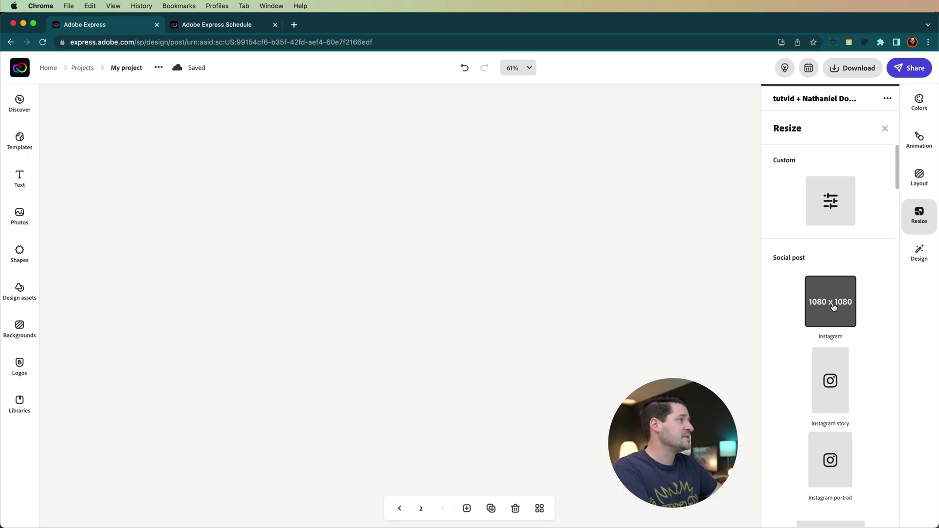